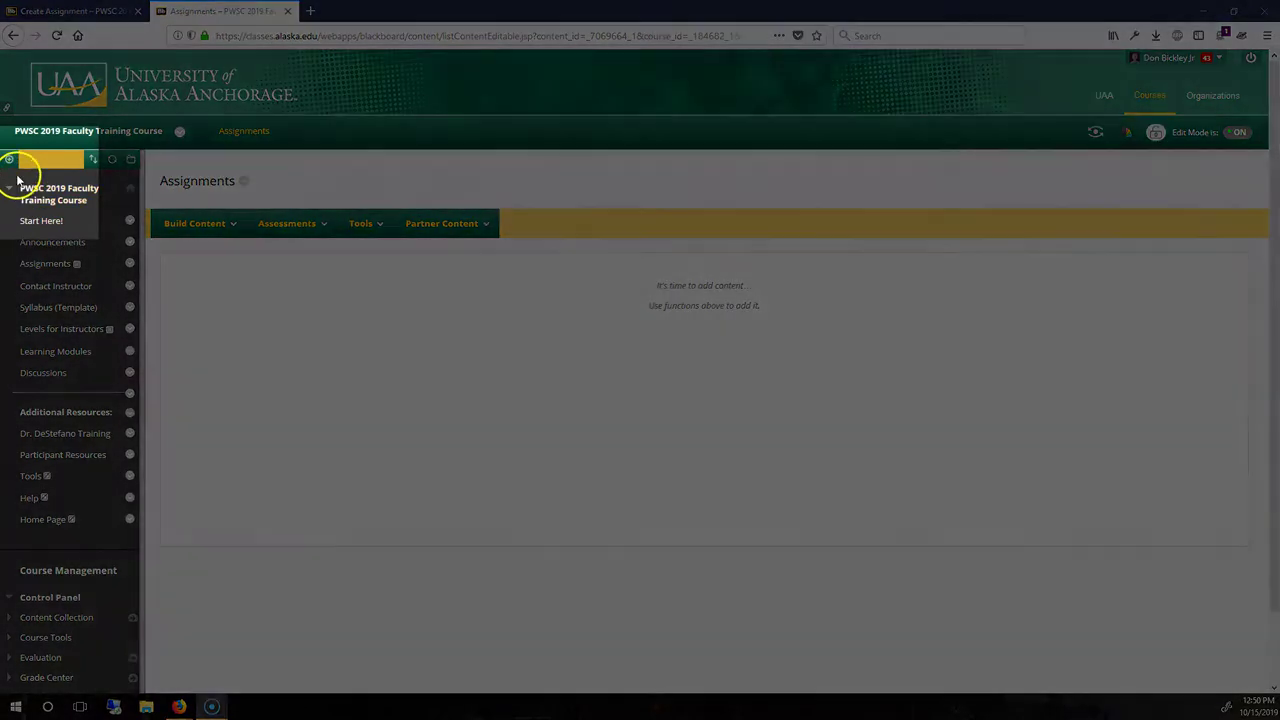
Start adding an available Content Area to the course menu, then cancel it
click(10, 162)
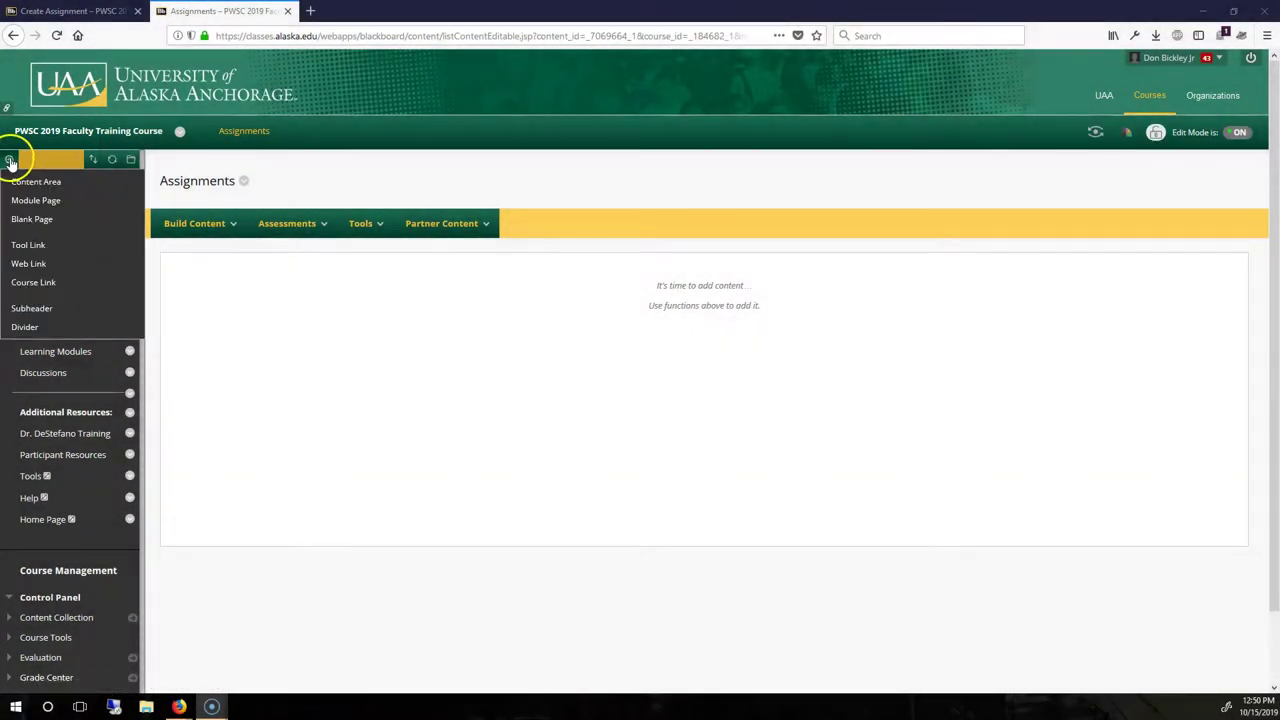
click(10, 162)
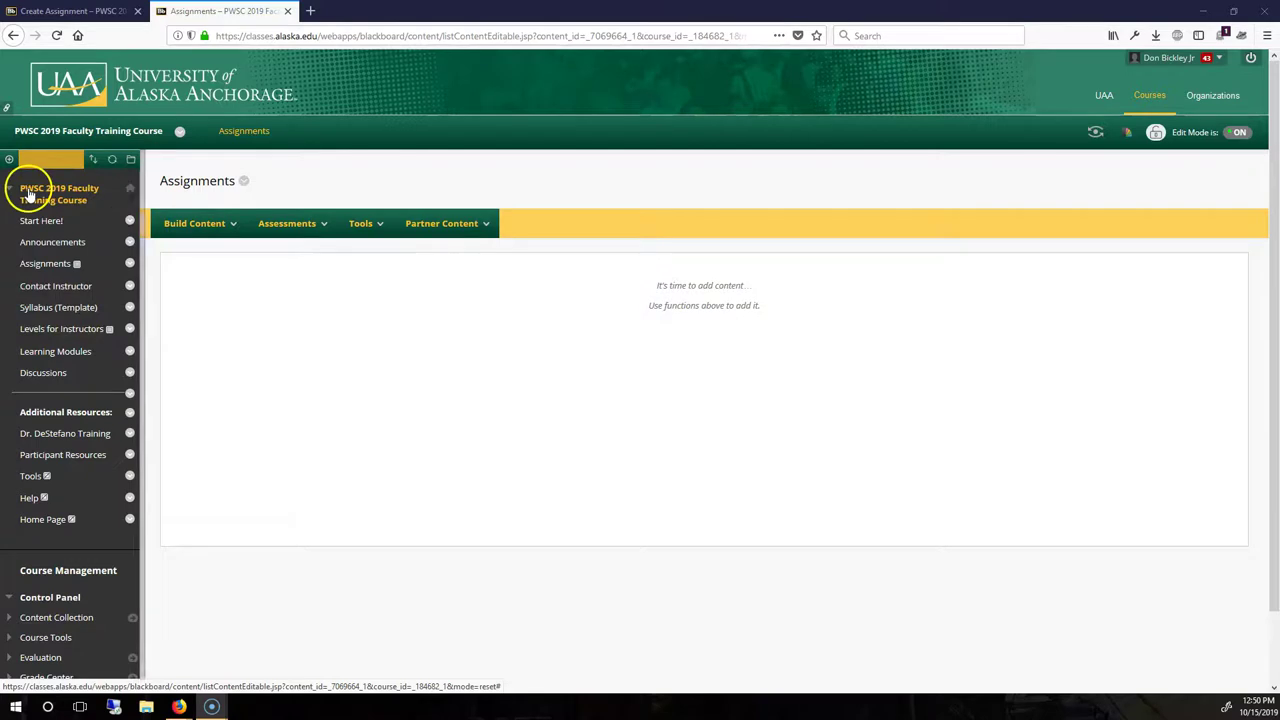
click(10, 162)
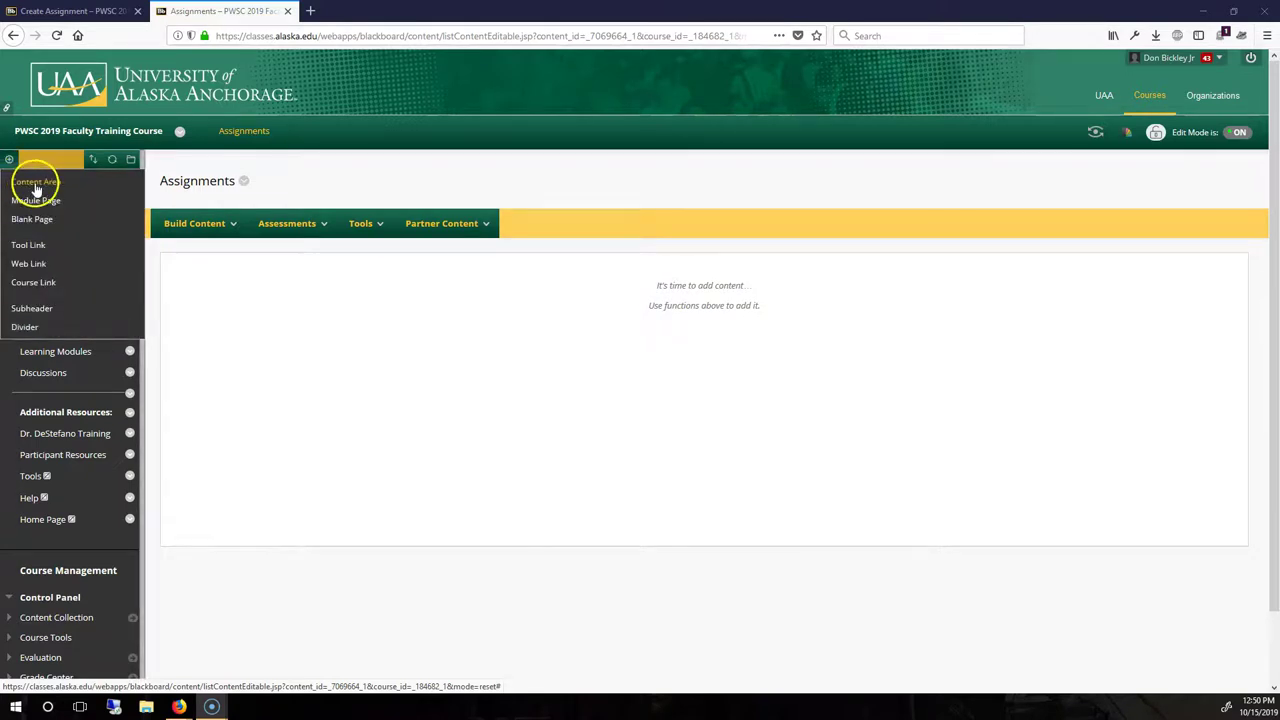
click(30, 184)
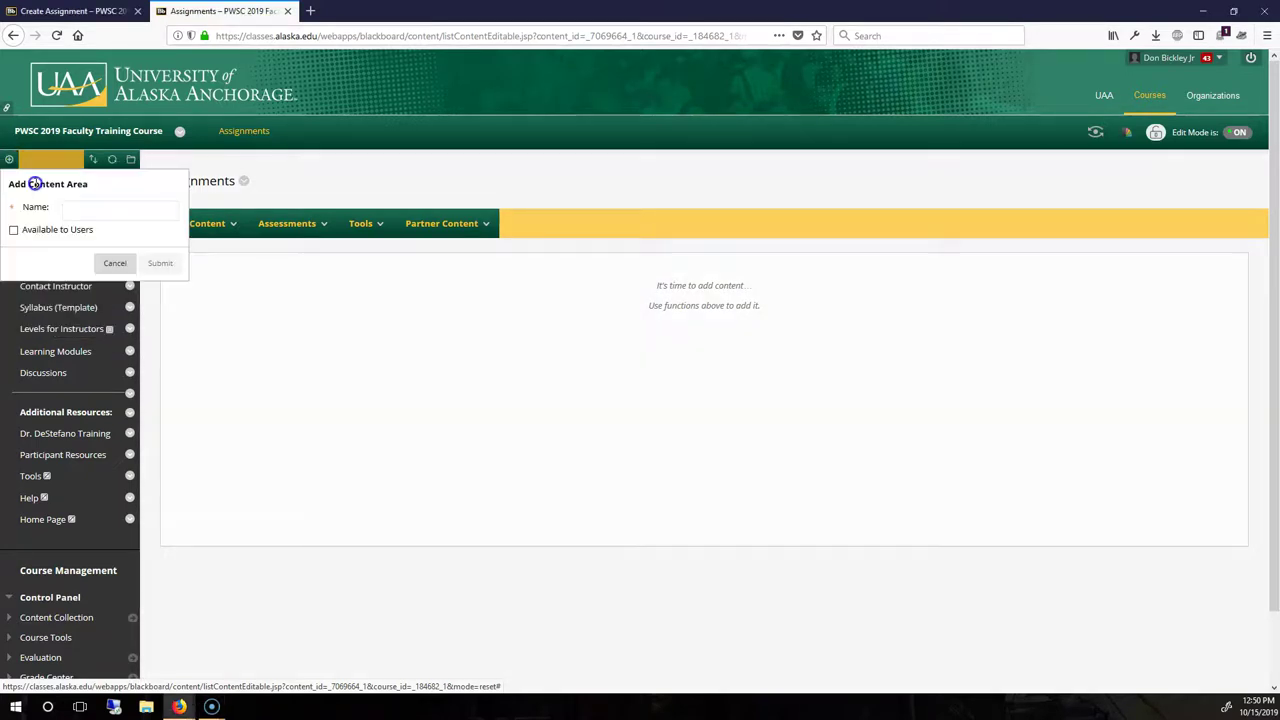
click(14, 230)
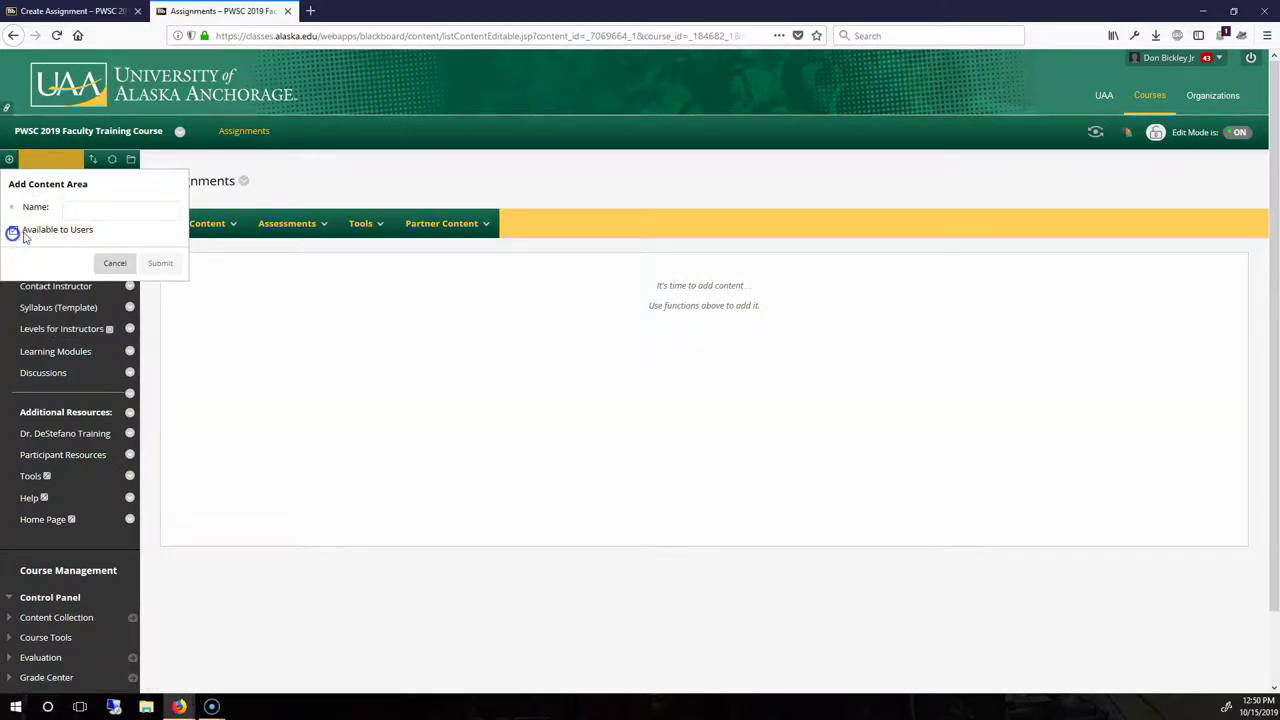
click(115, 263)
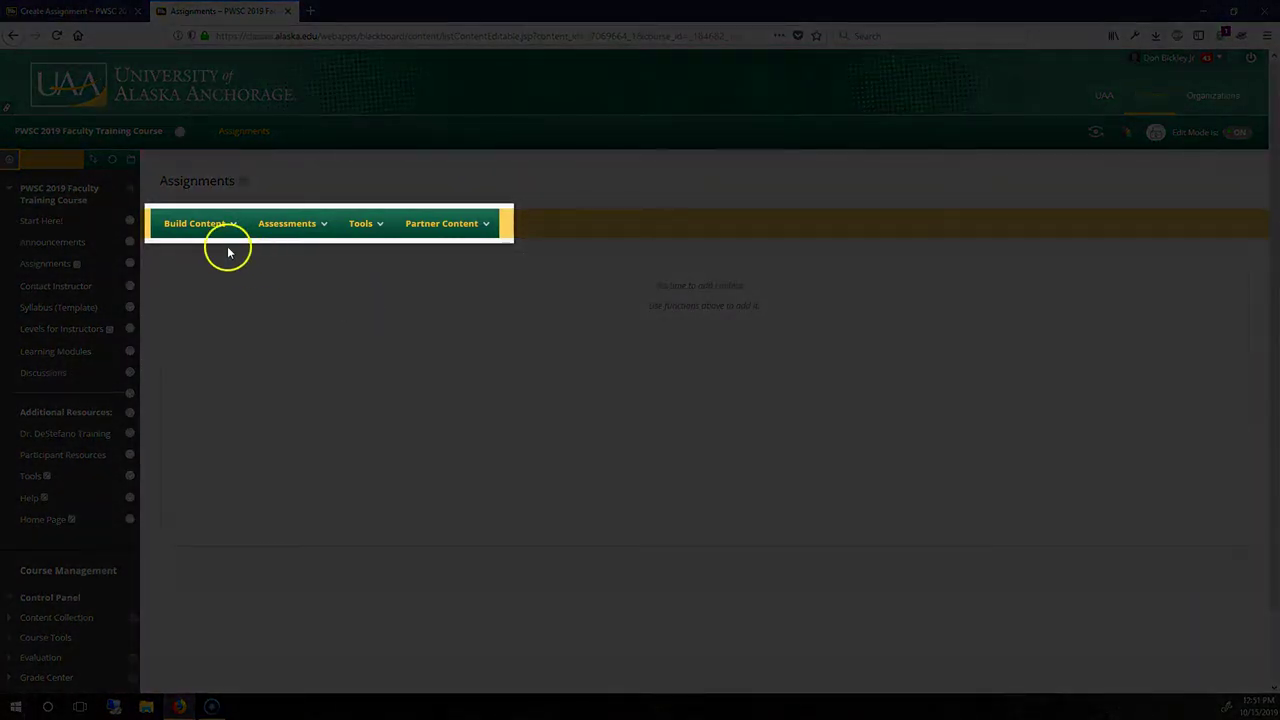
Browse the Build Content and Partner Content options, then show the Assessments types
click(232, 226)
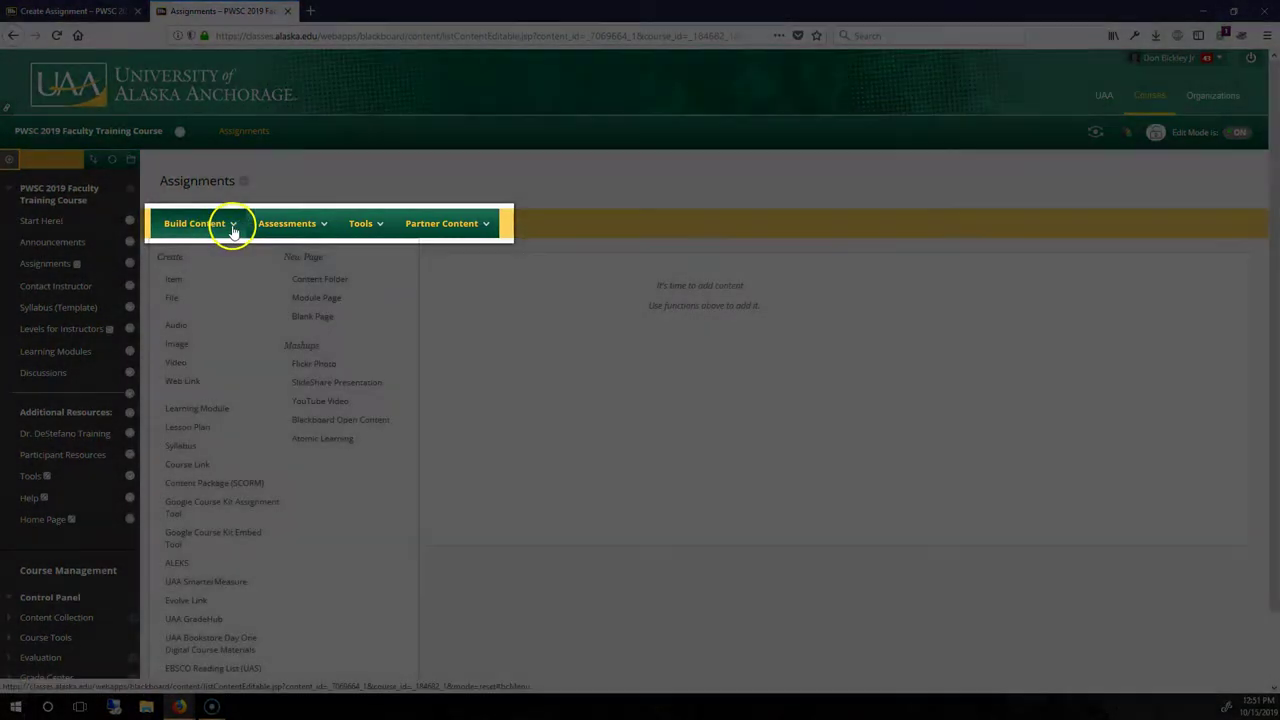
click(450, 224)
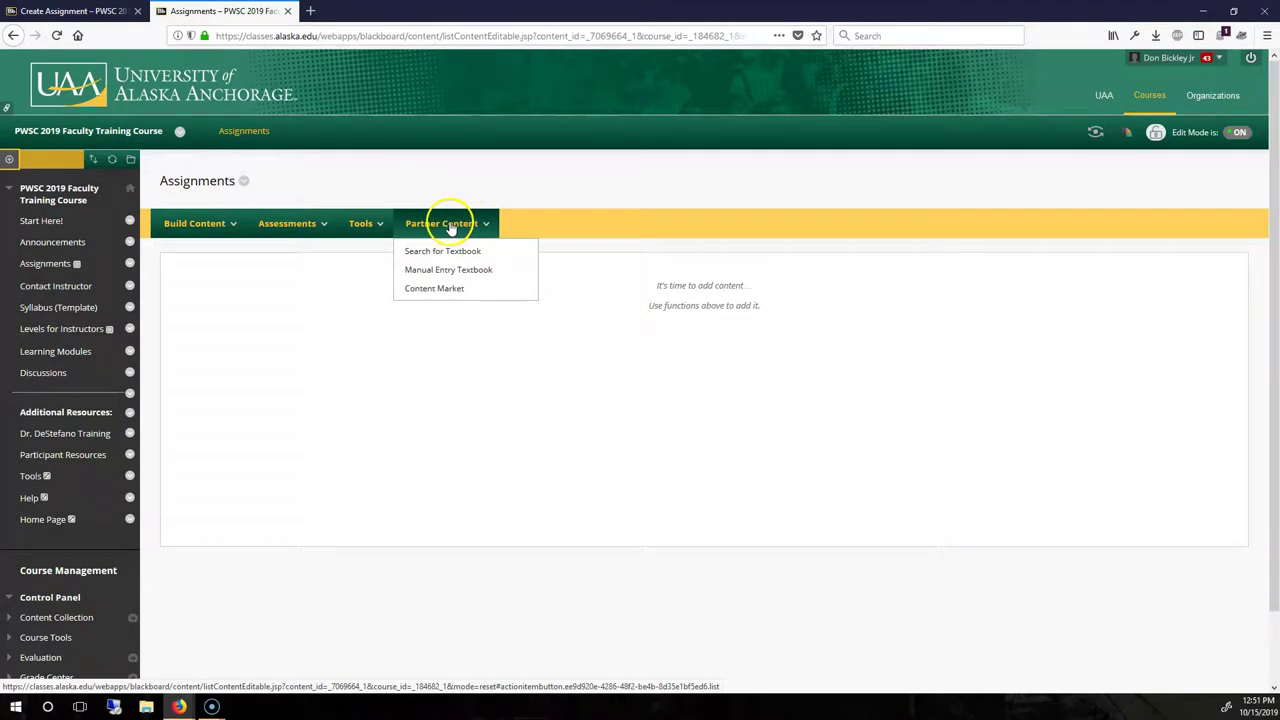
click(305, 226)
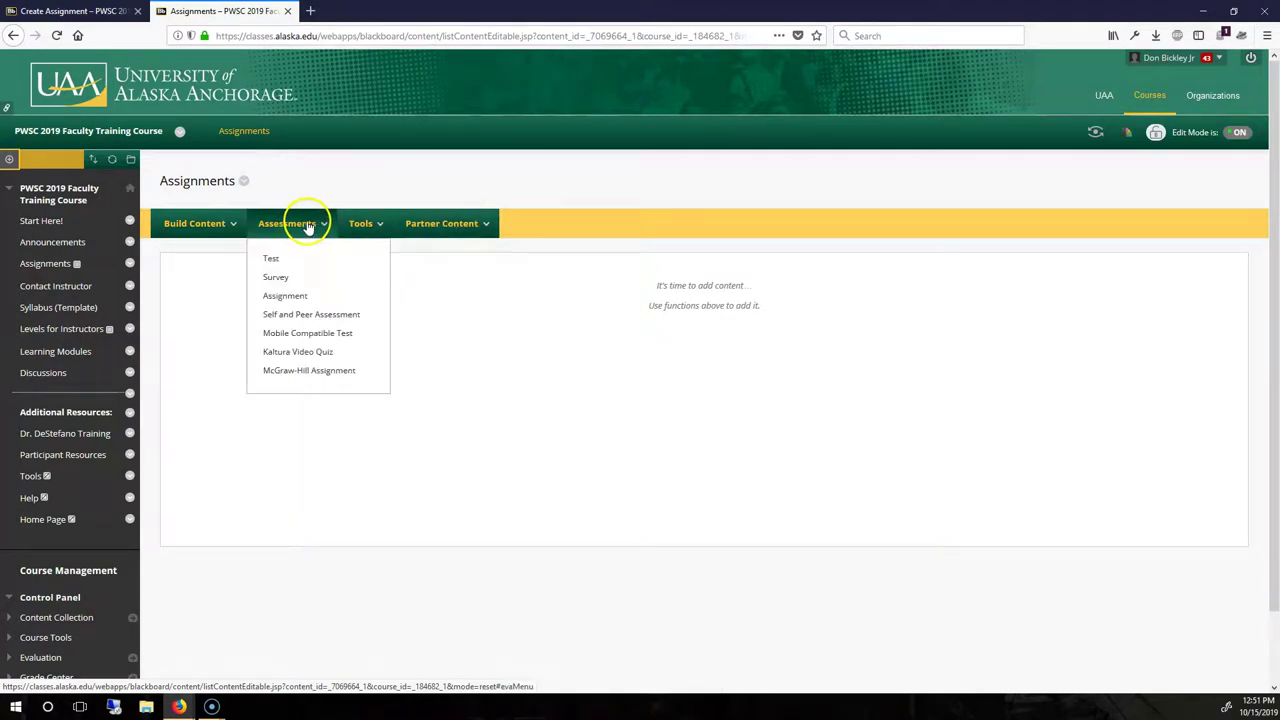
click(285, 296)
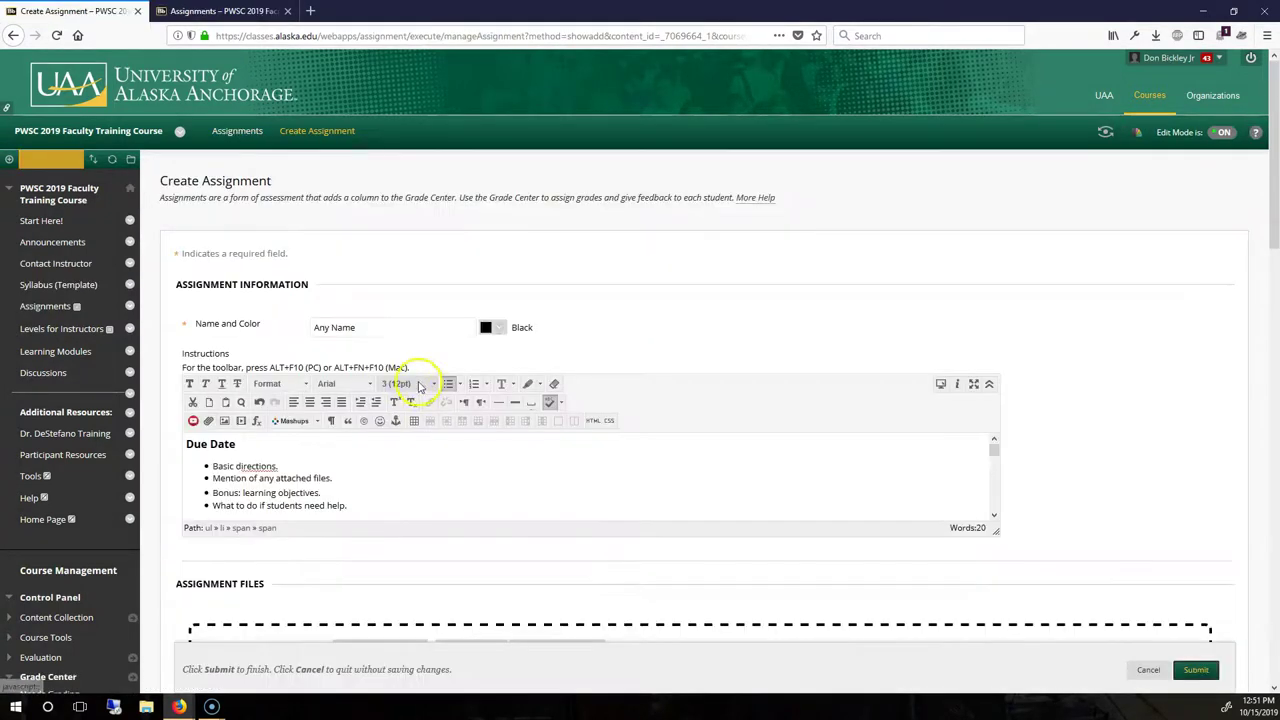
triple_click(425, 329)
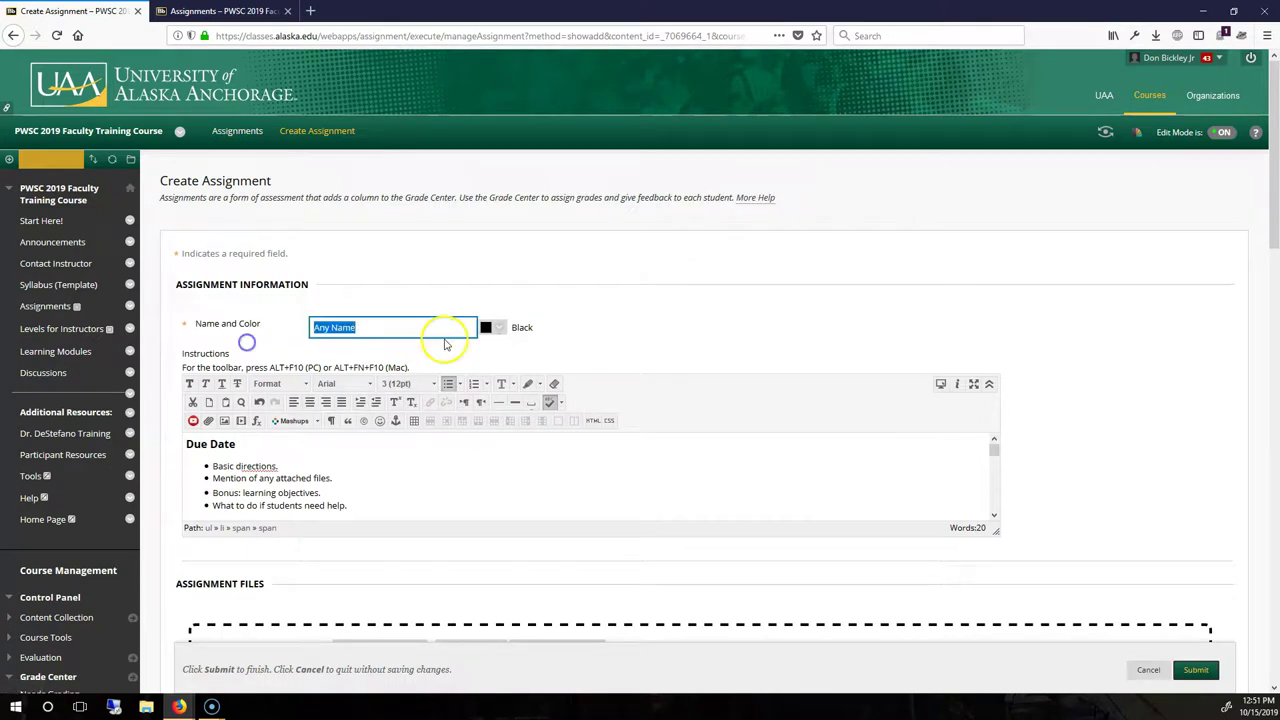
click(842, 272)
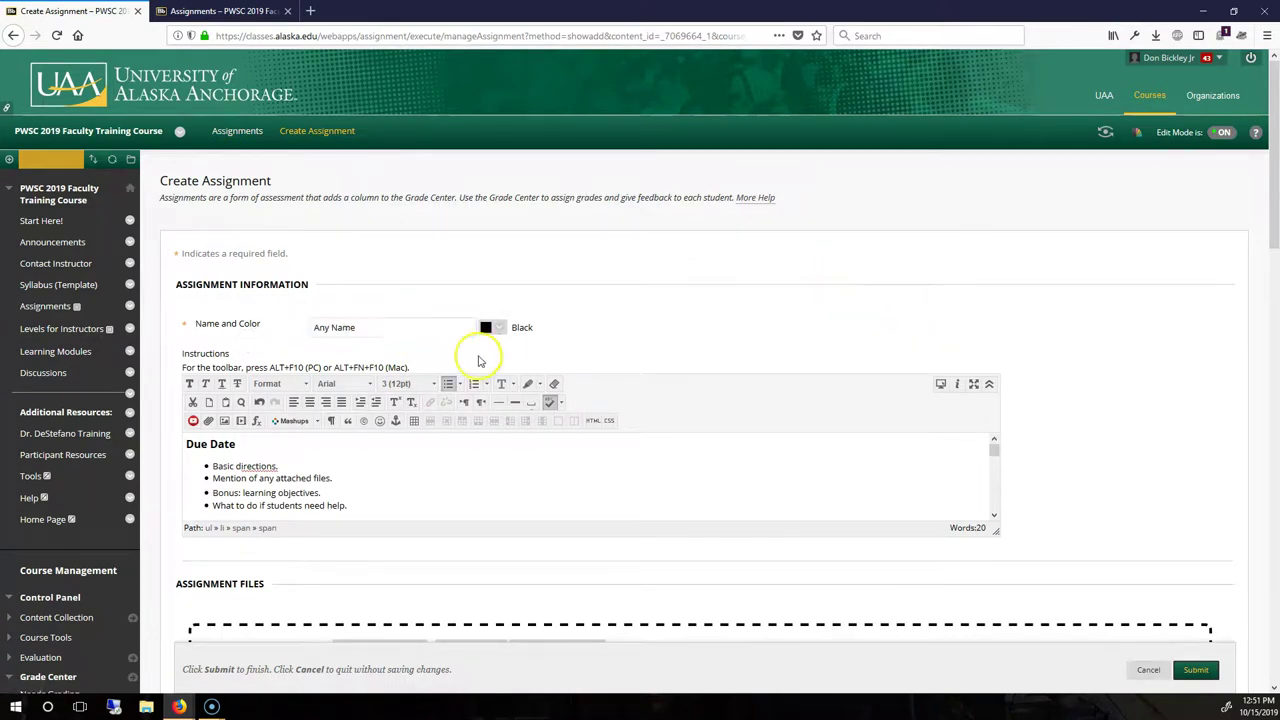
triple_click(414, 323)
click(679, 316)
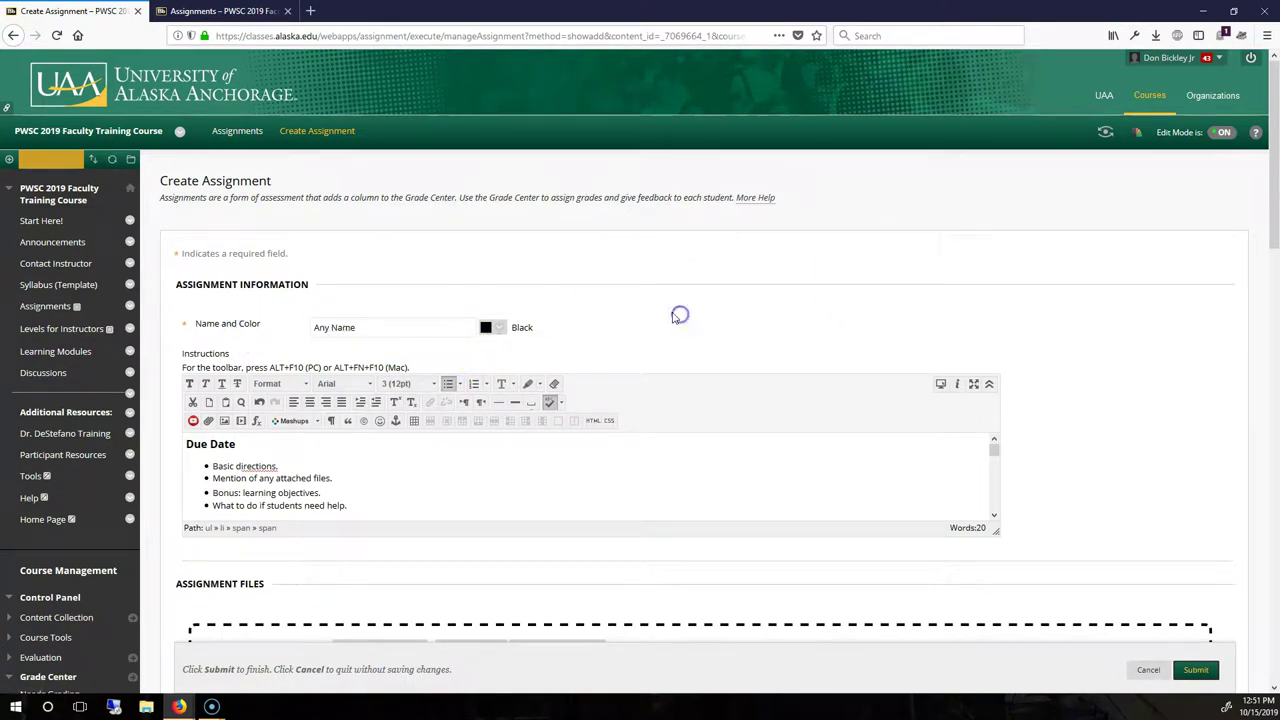
triple_click(335, 327)
click(215, 323)
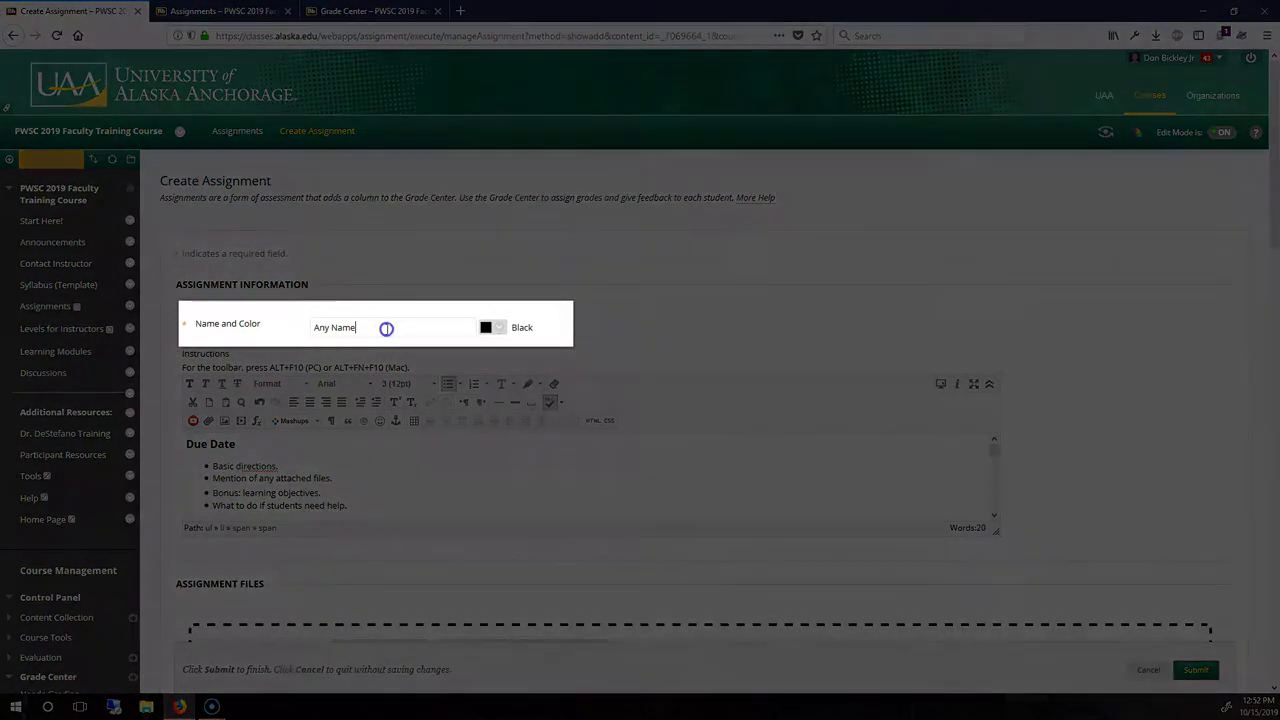
drag(386, 330, 278, 330)
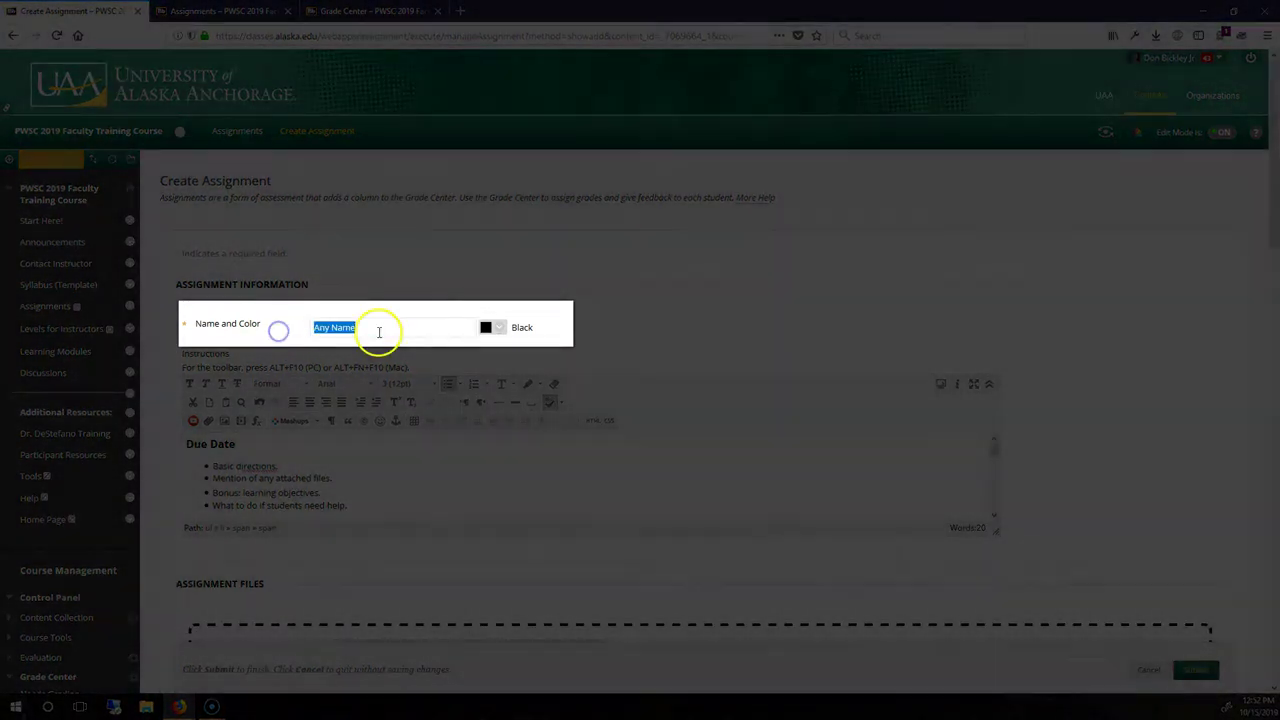
click(385, 331)
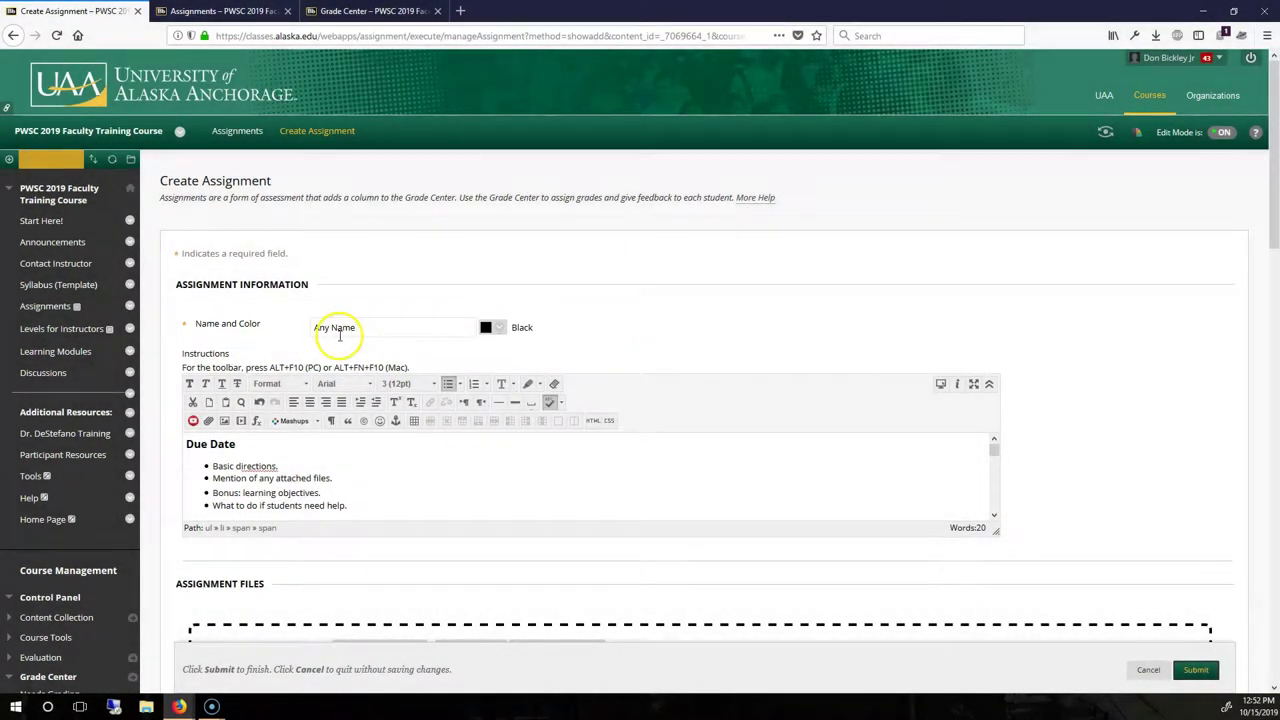
click(368, 335)
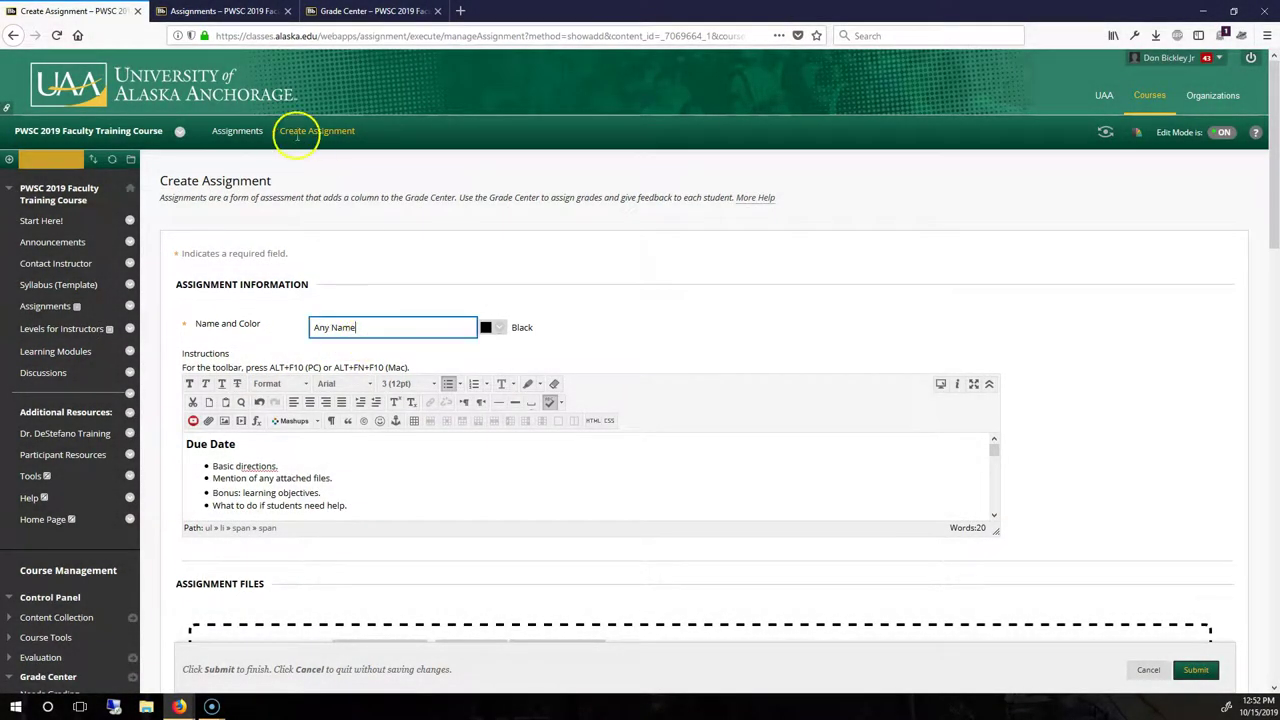
click(352, 14)
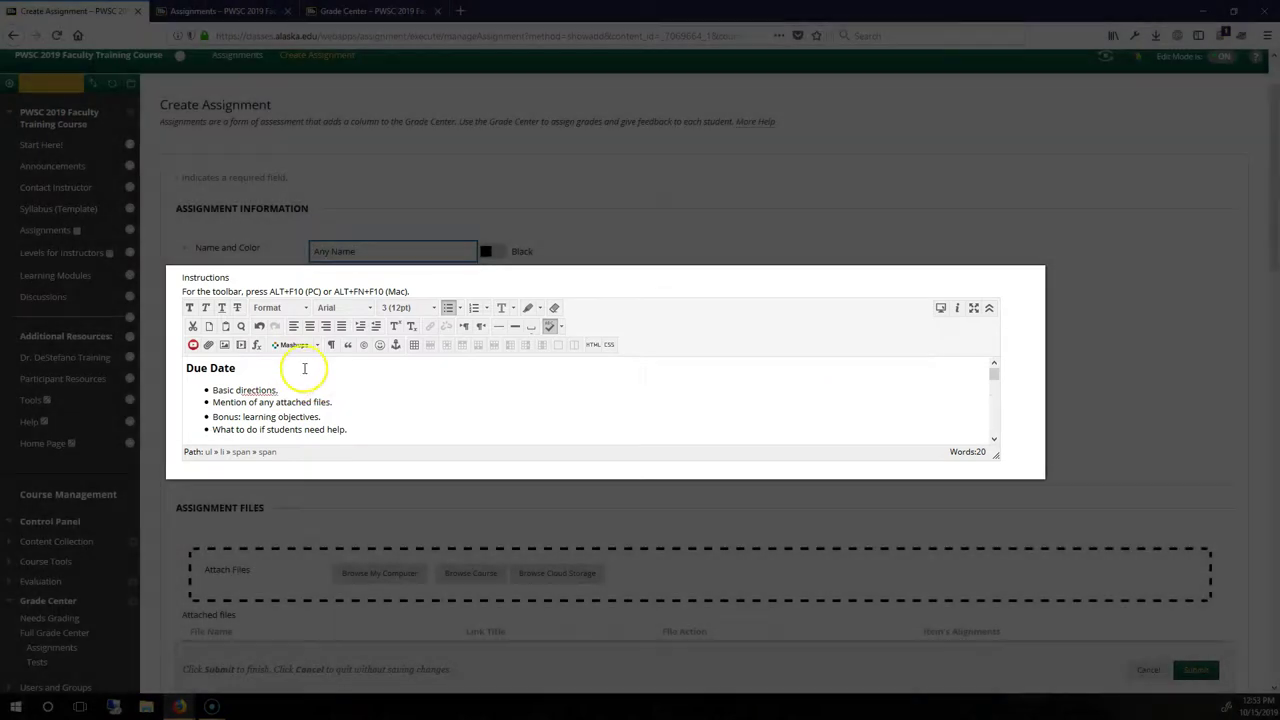
drag(303, 366, 249, 376)
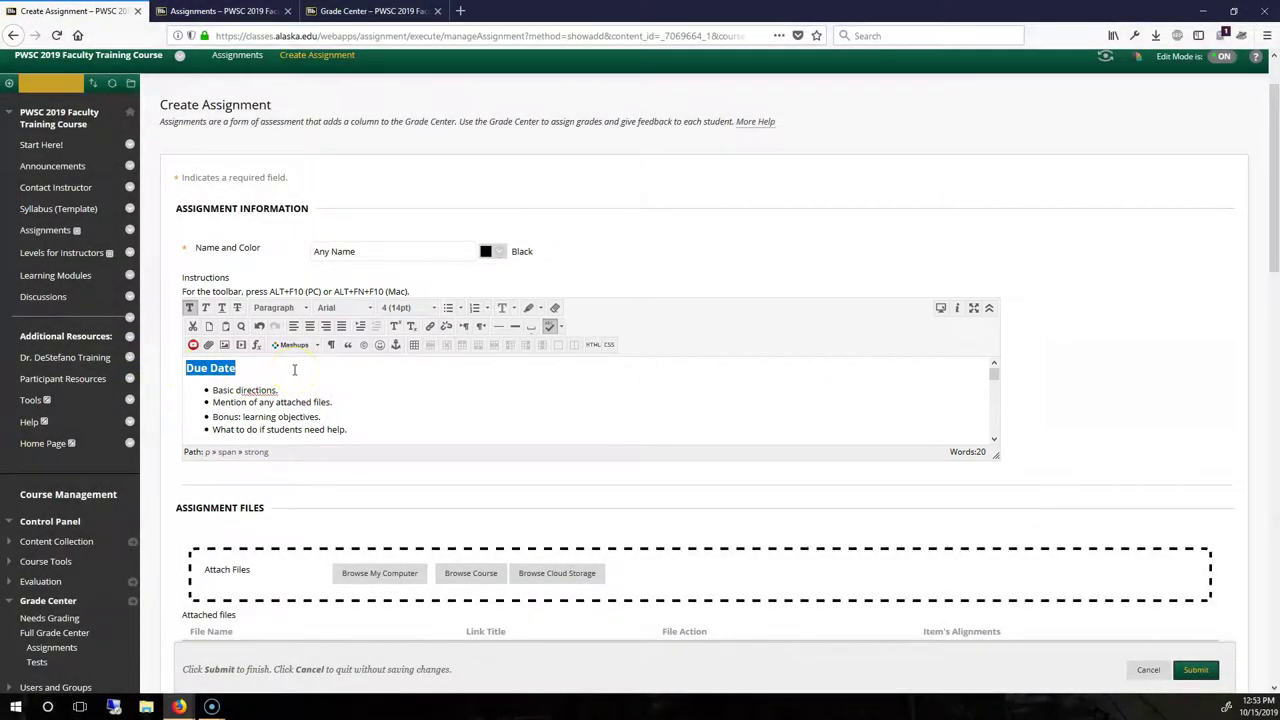
click(292, 399)
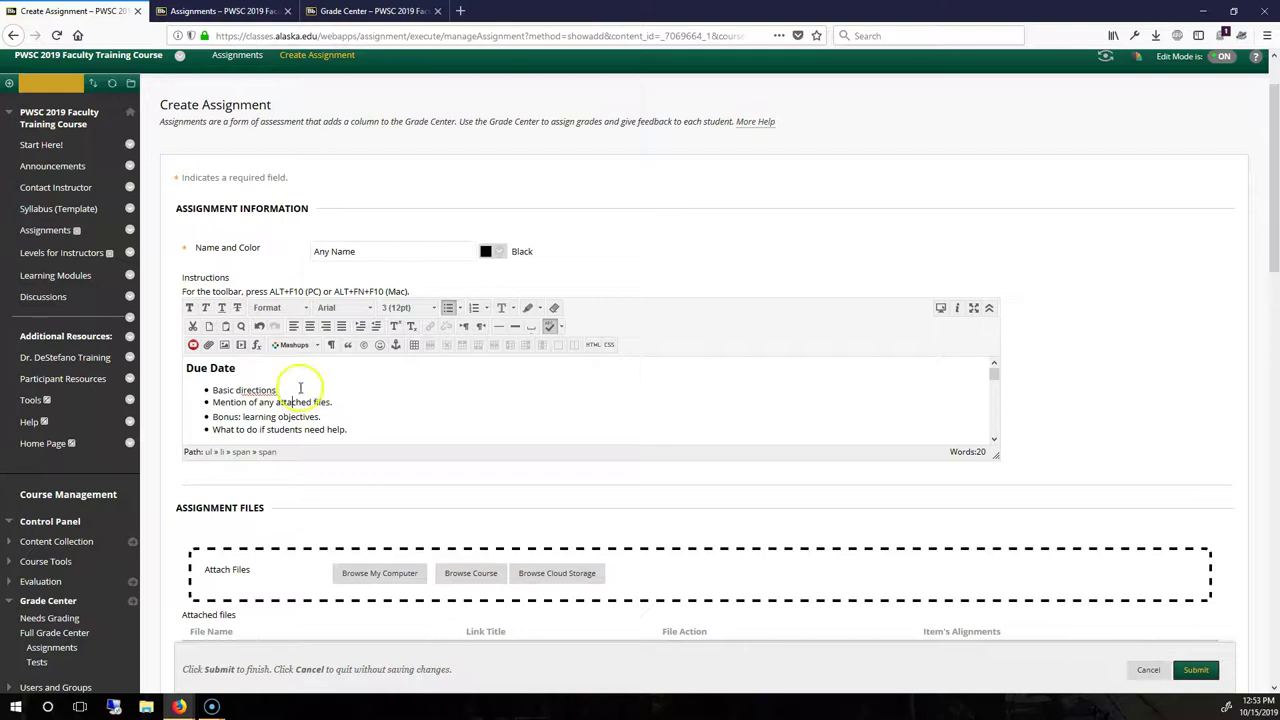
drag(333, 402, 216, 402)
click(350, 422)
drag(349, 422, 209, 415)
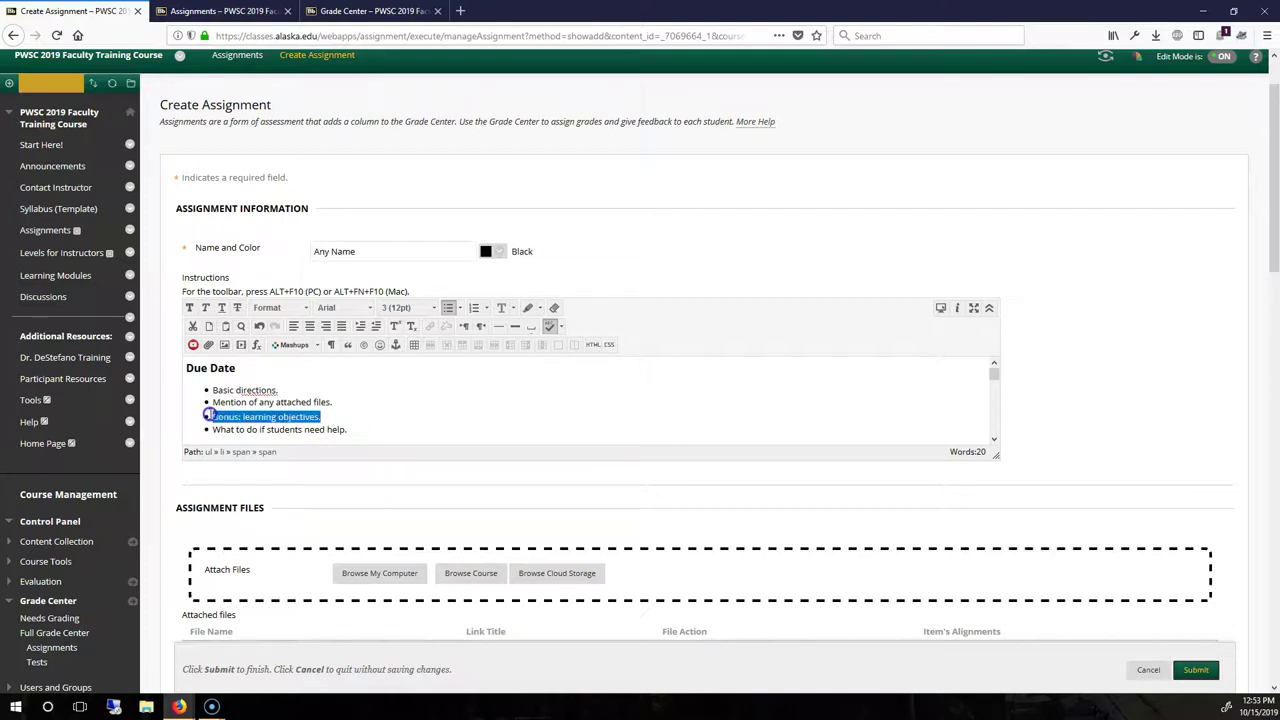
click(357, 419)
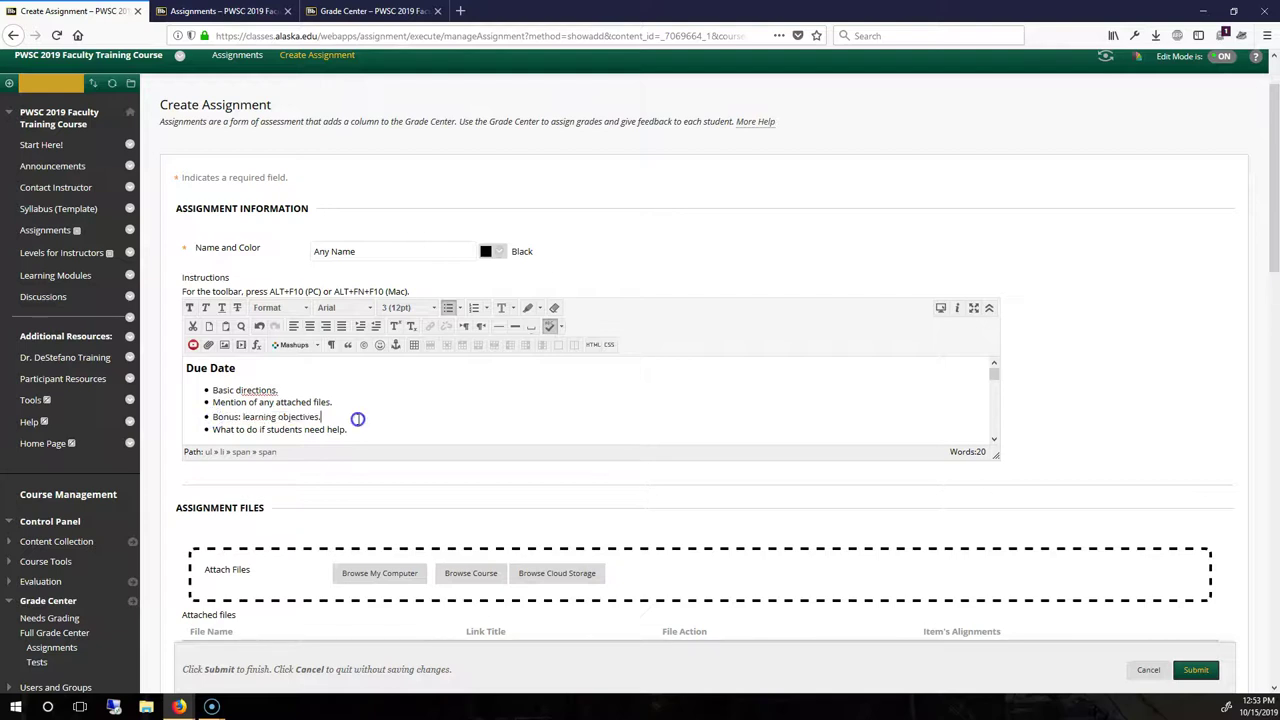
click(355, 422)
click(356, 420)
drag(357, 429, 215, 431)
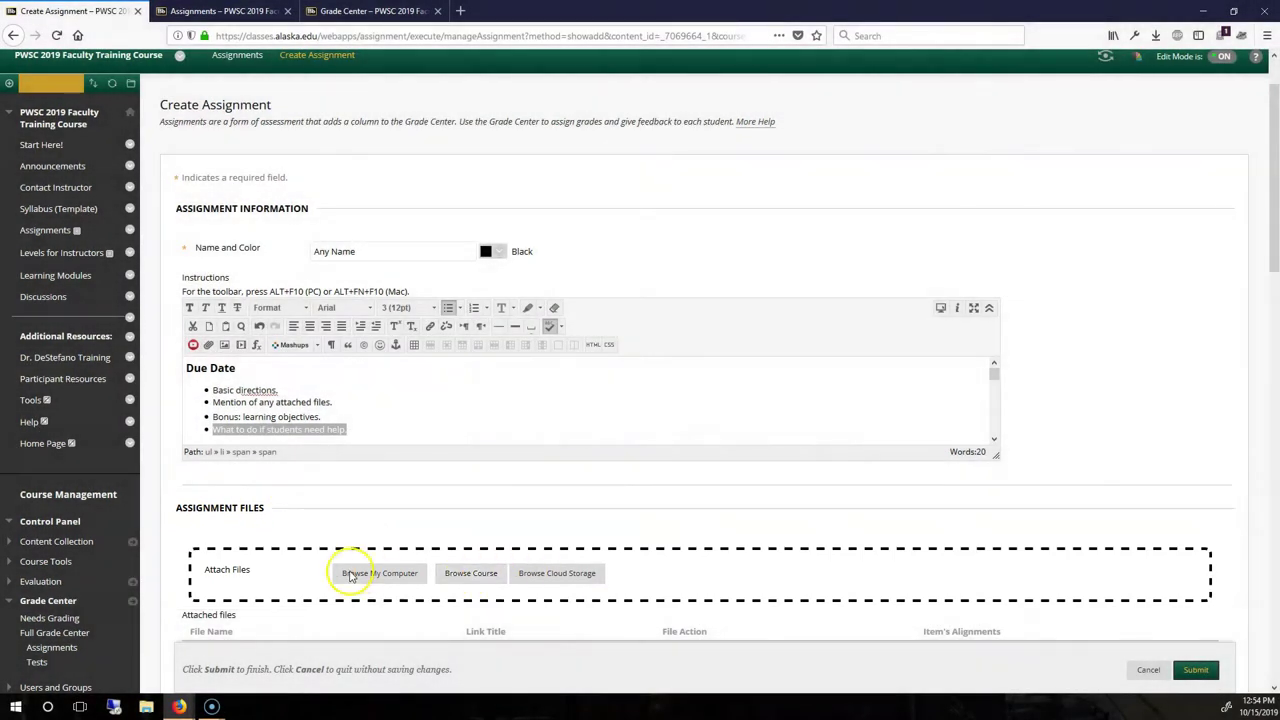
click(364, 576)
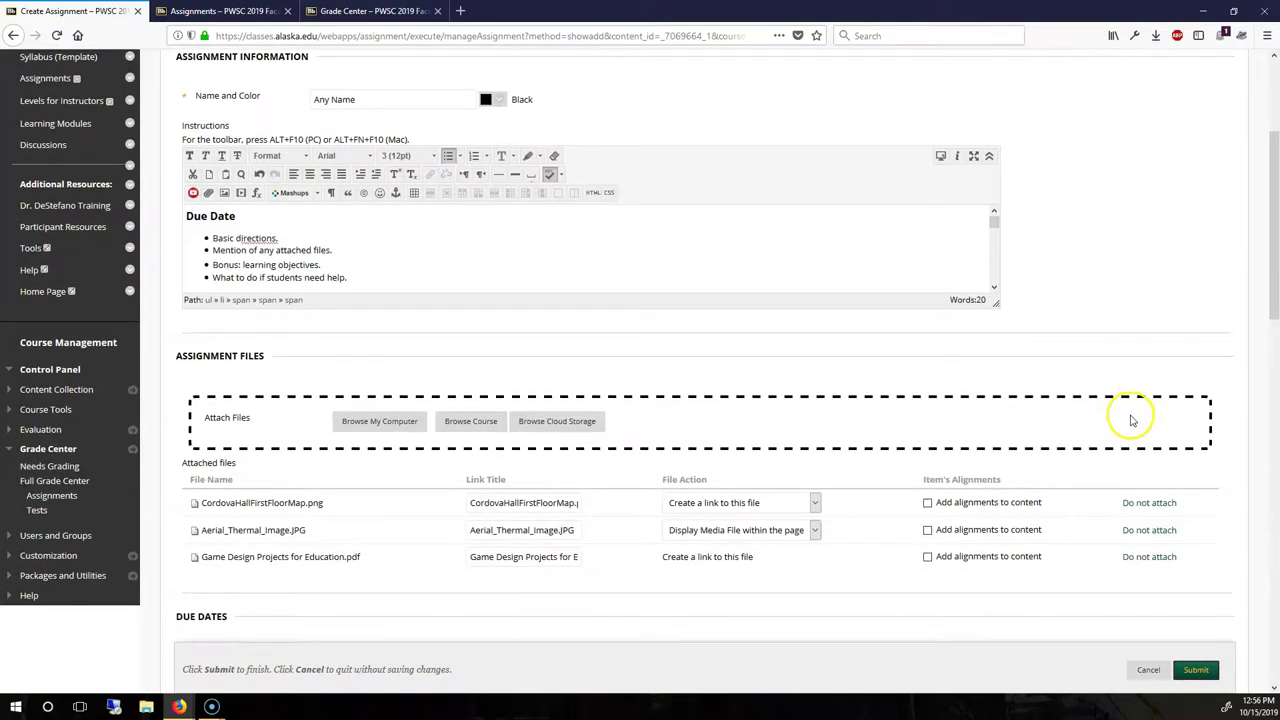
scroll(1132, 420, down, 3)
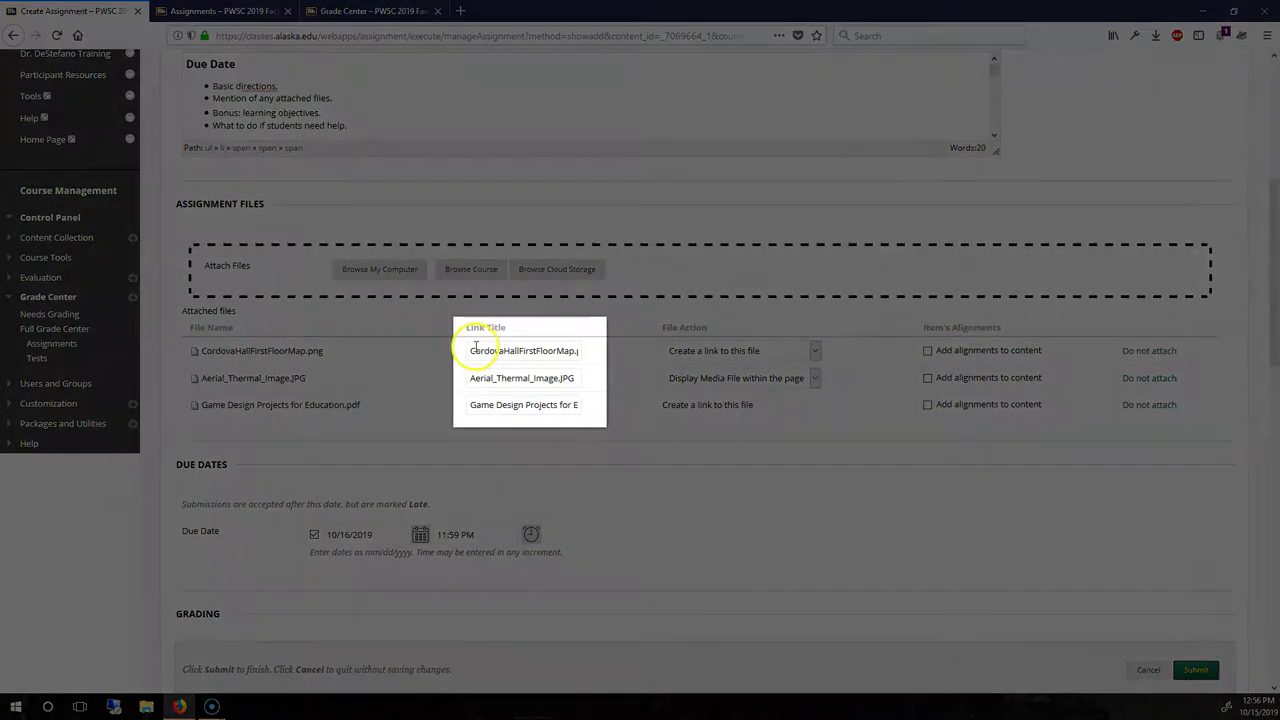
drag(471, 350, 575, 350)
click(470, 380)
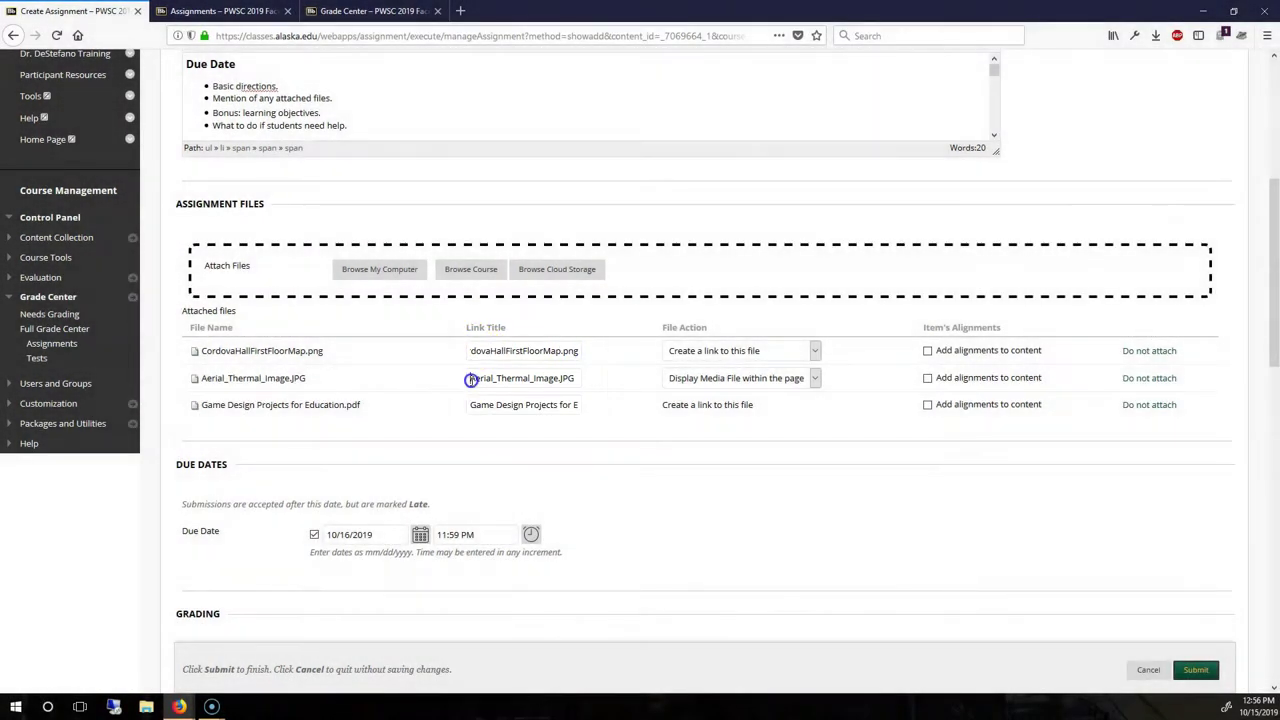
drag(479, 378, 595, 379)
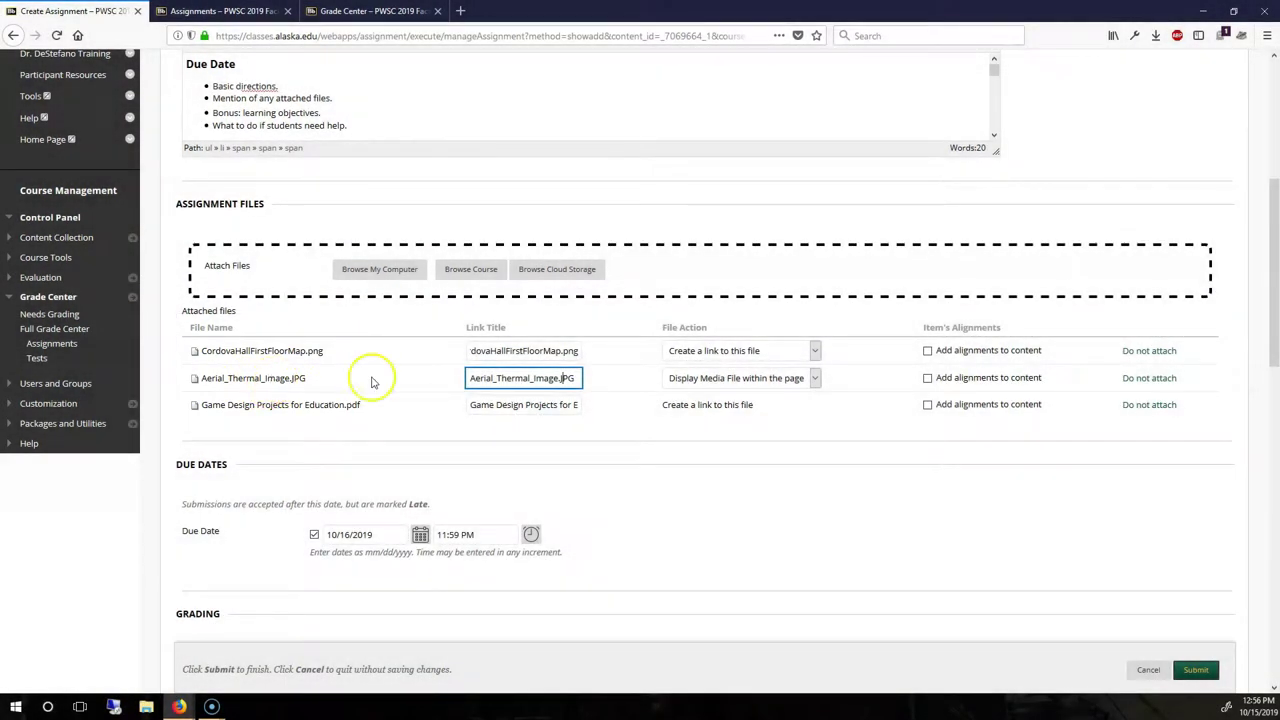
drag(470, 378, 668, 380)
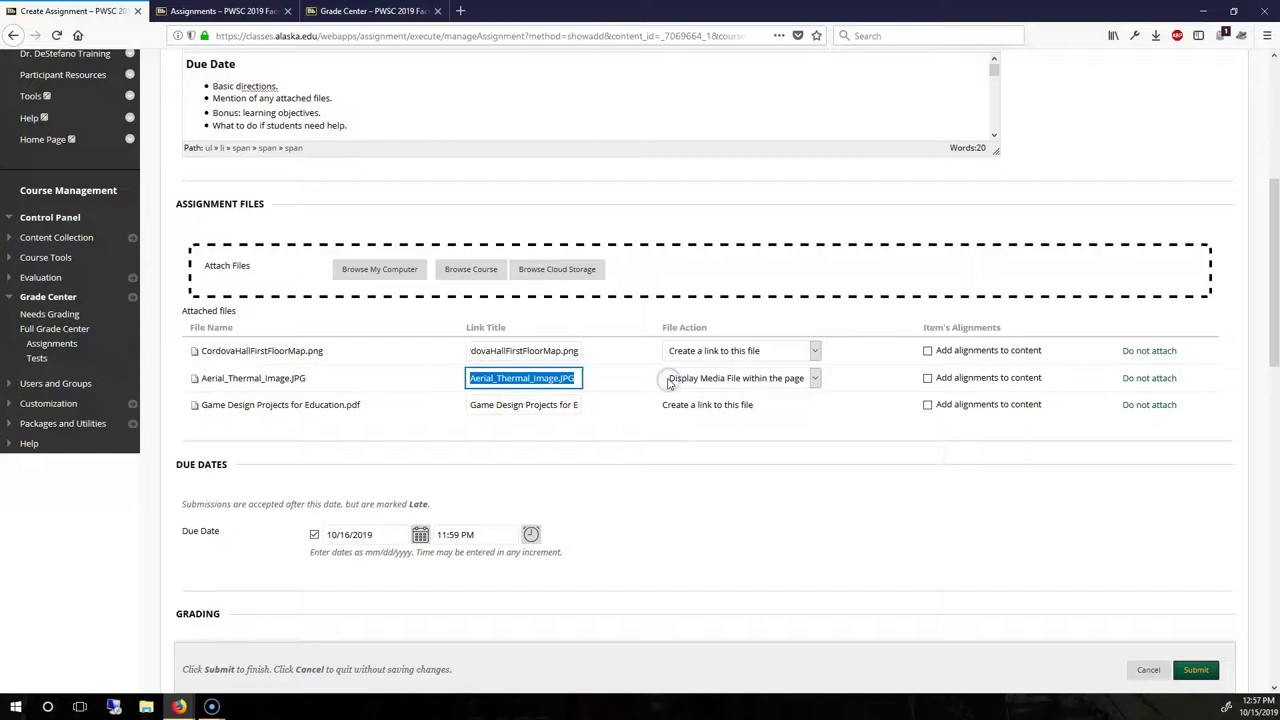
drag(311, 381, 203, 378)
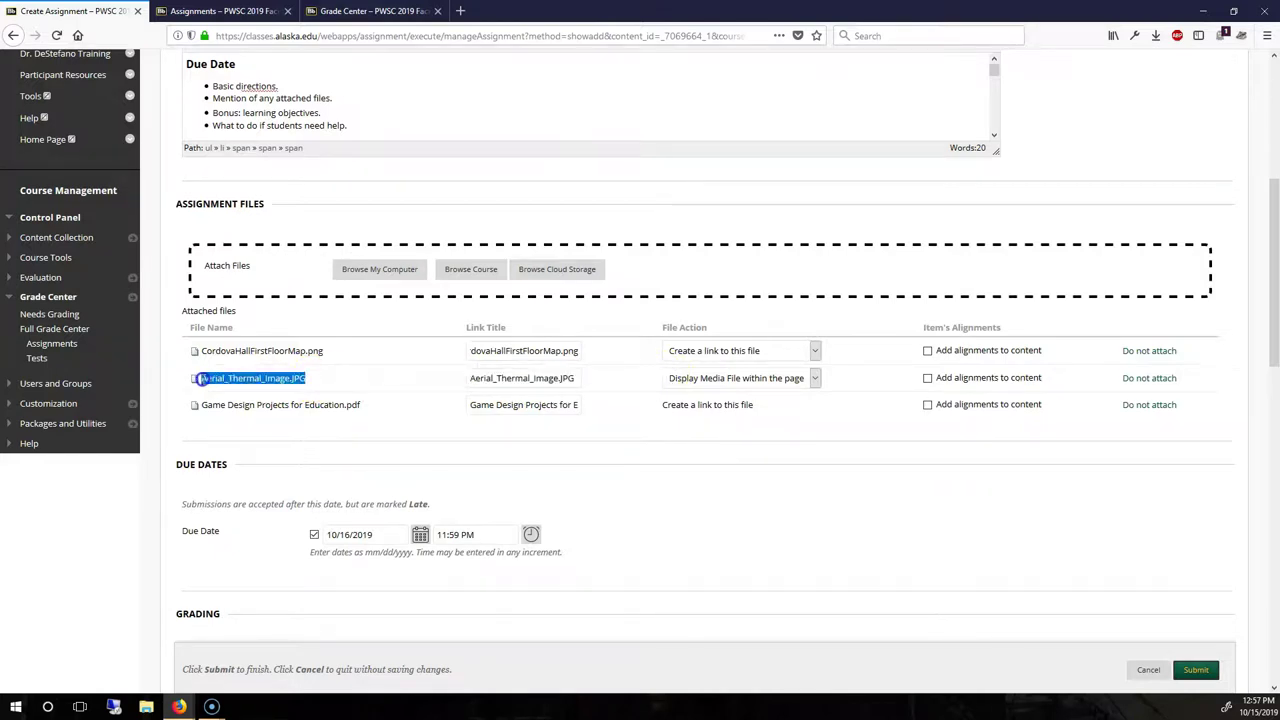
click(543, 300)
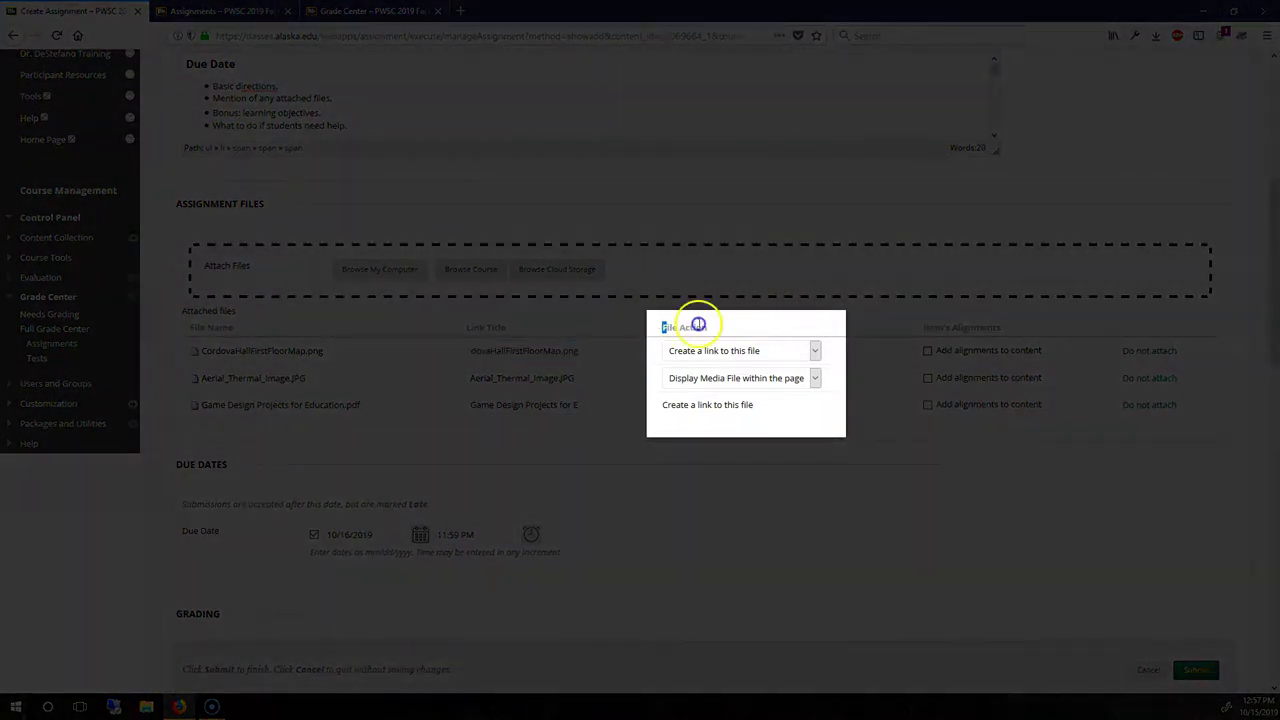
triple_click(698, 326)
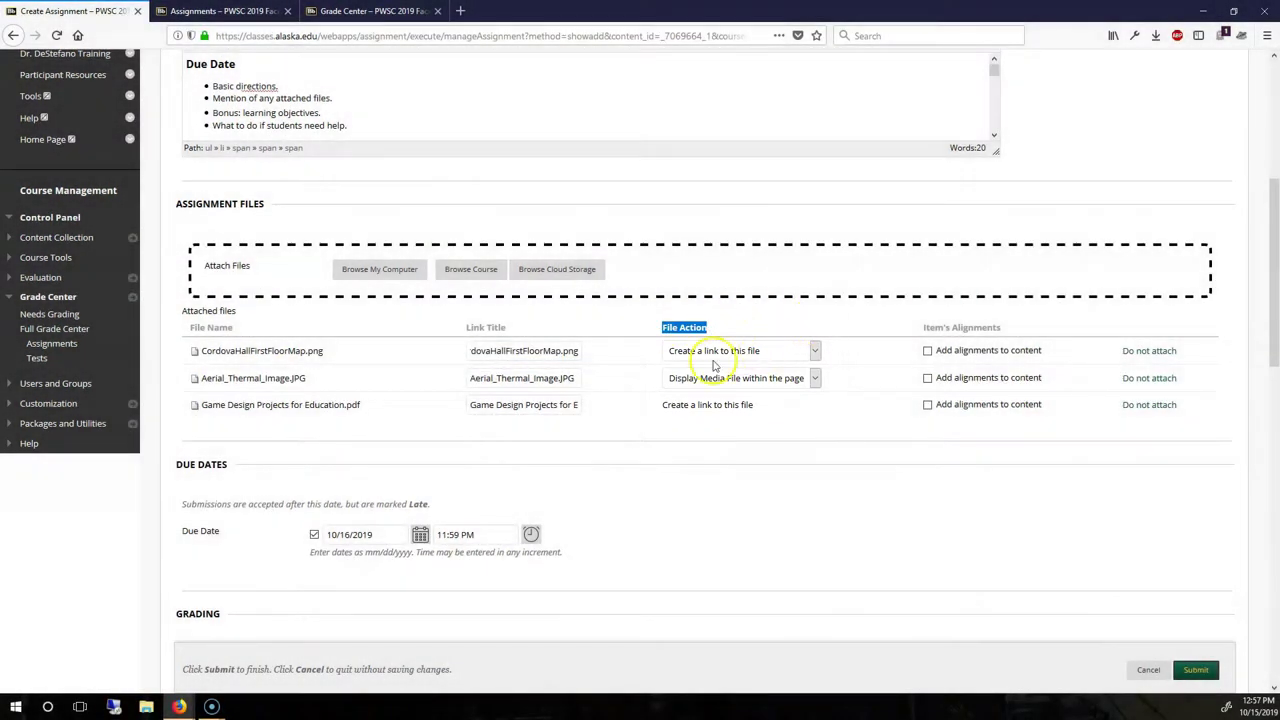
click(815, 350)
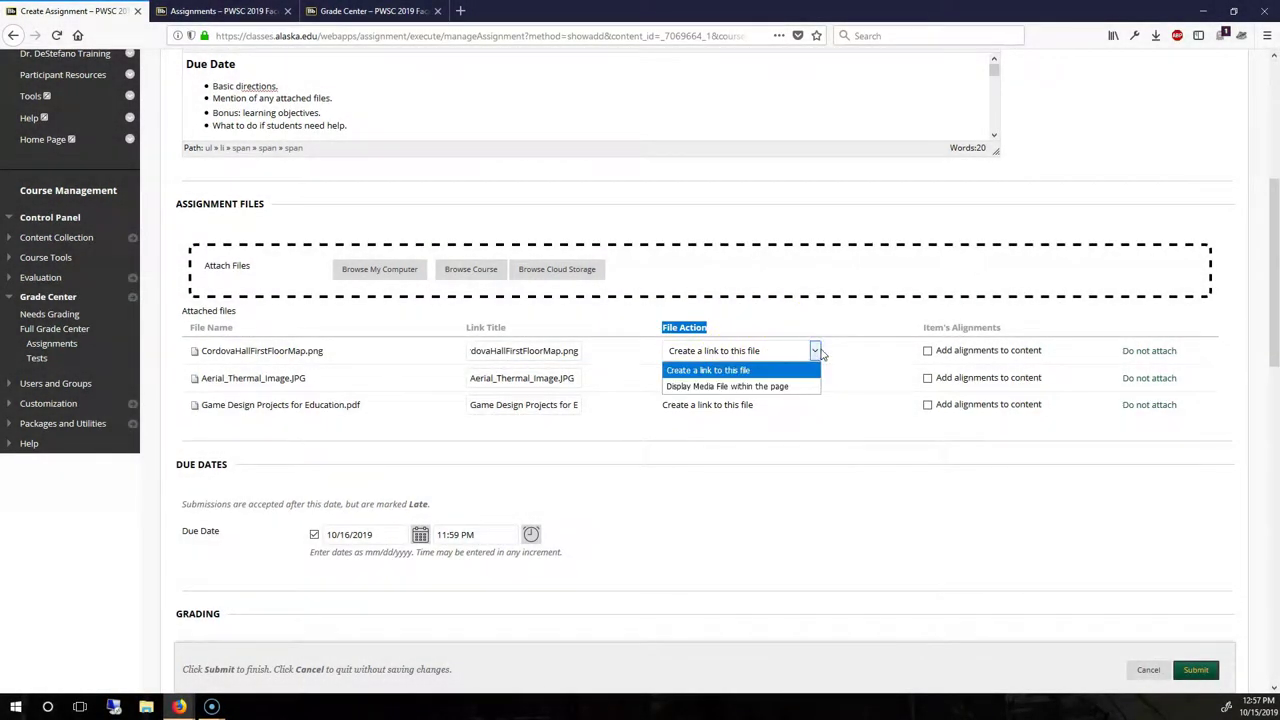
click(818, 350)
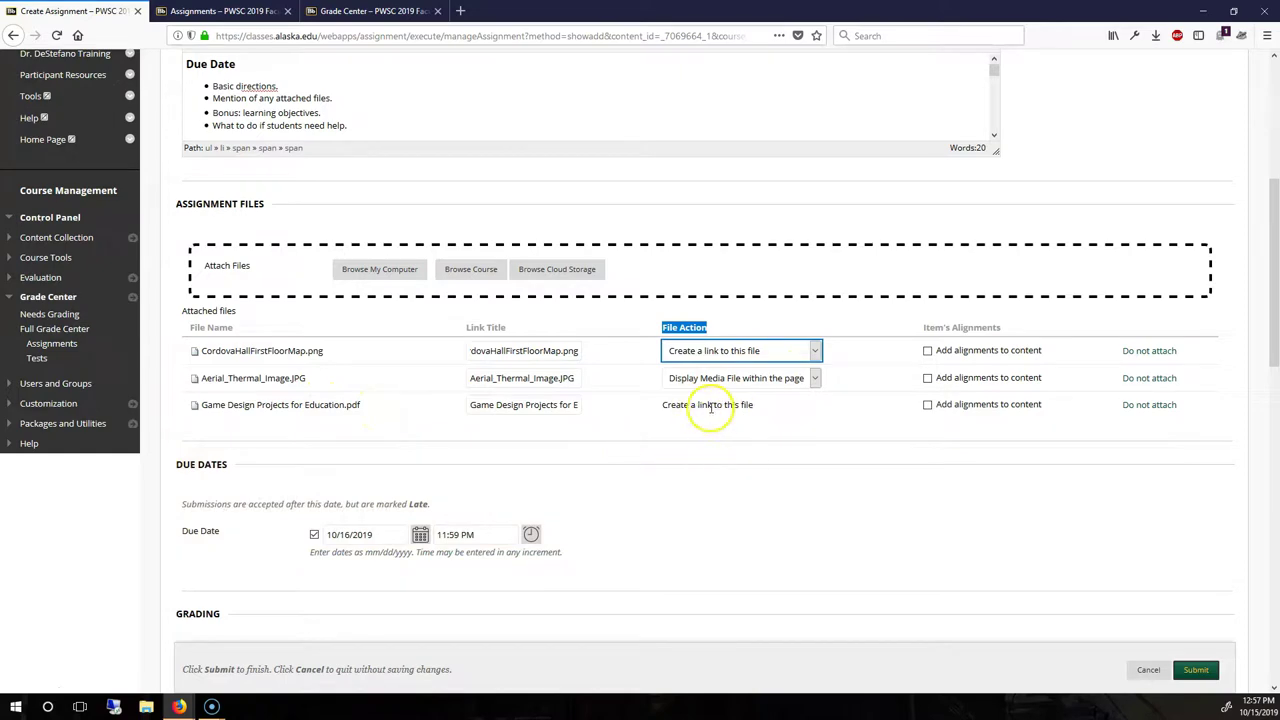
scroll(400, 330, down, 3)
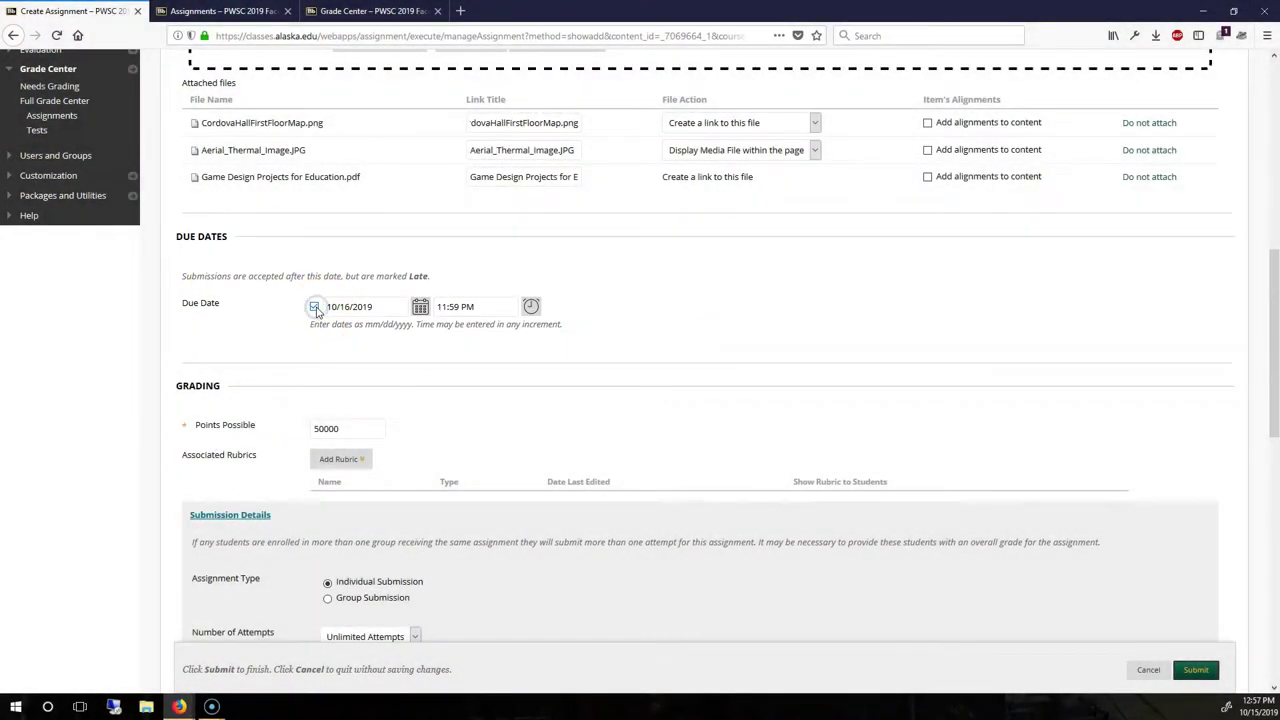
Keep the 10/16/2019 due date and set the due time to End of Day (11:59 PM)
click(420, 306)
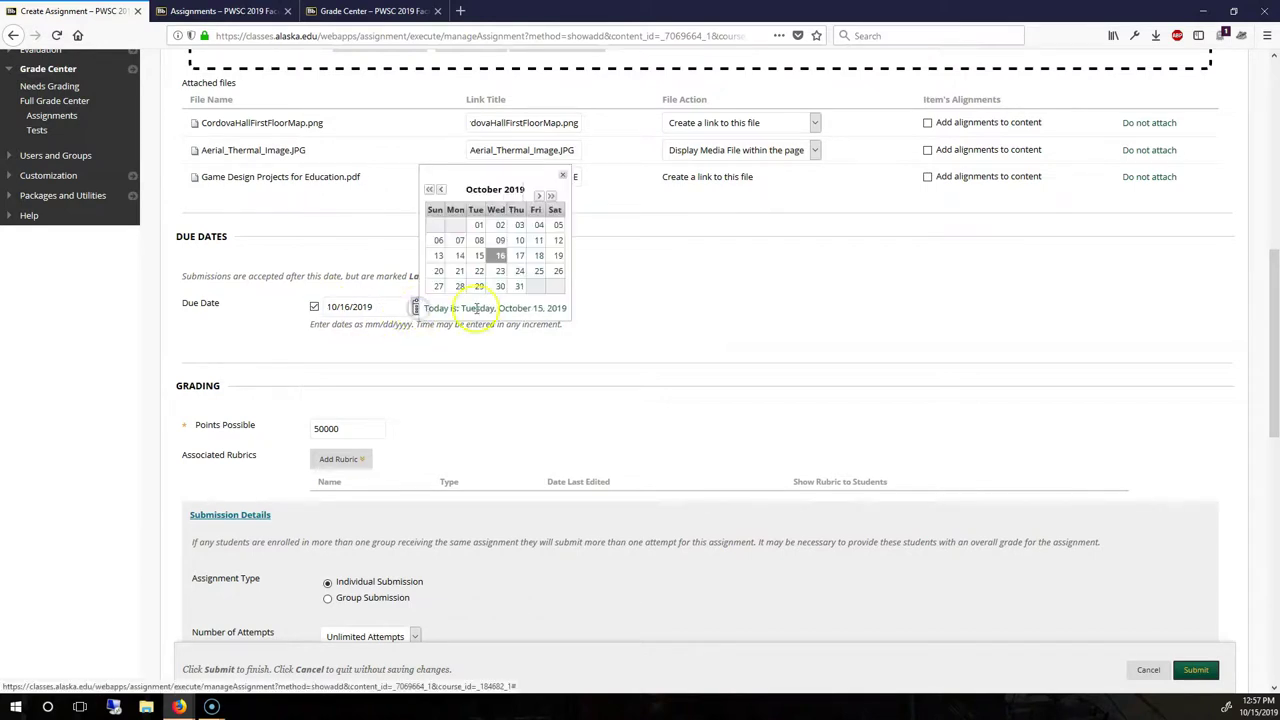
click(499, 256)
click(528, 306)
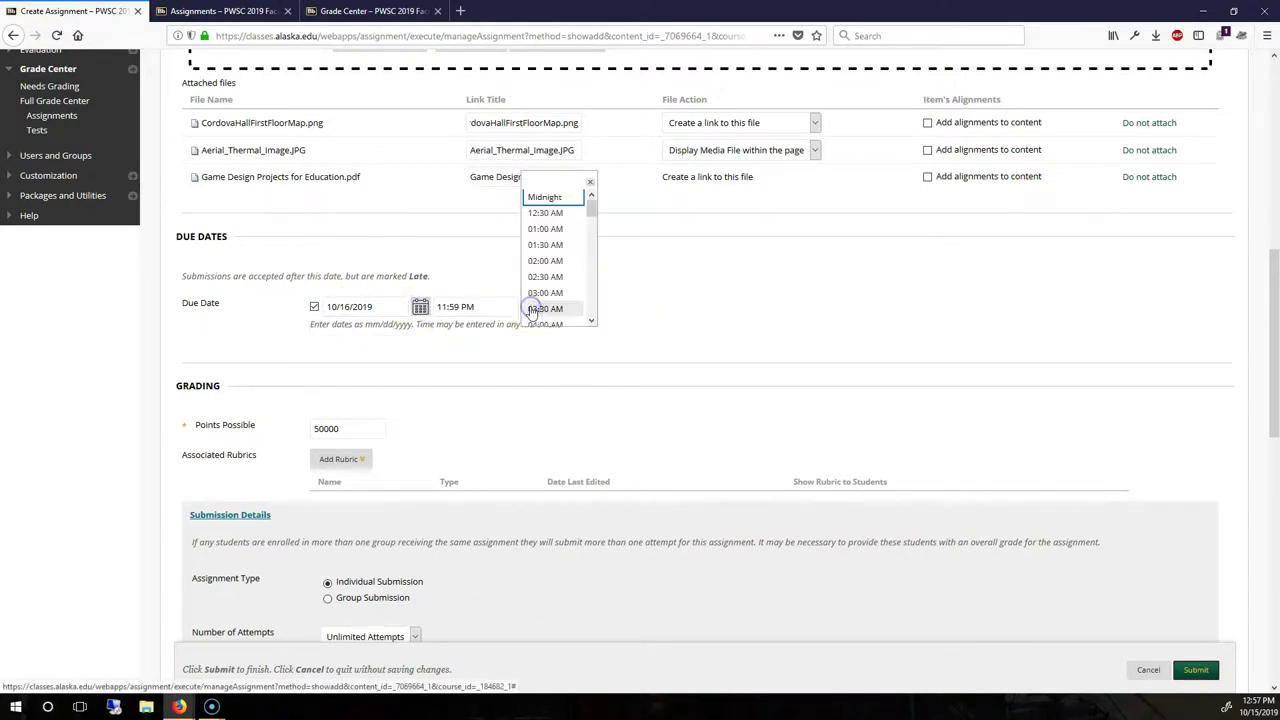
drag(586, 206, 589, 309)
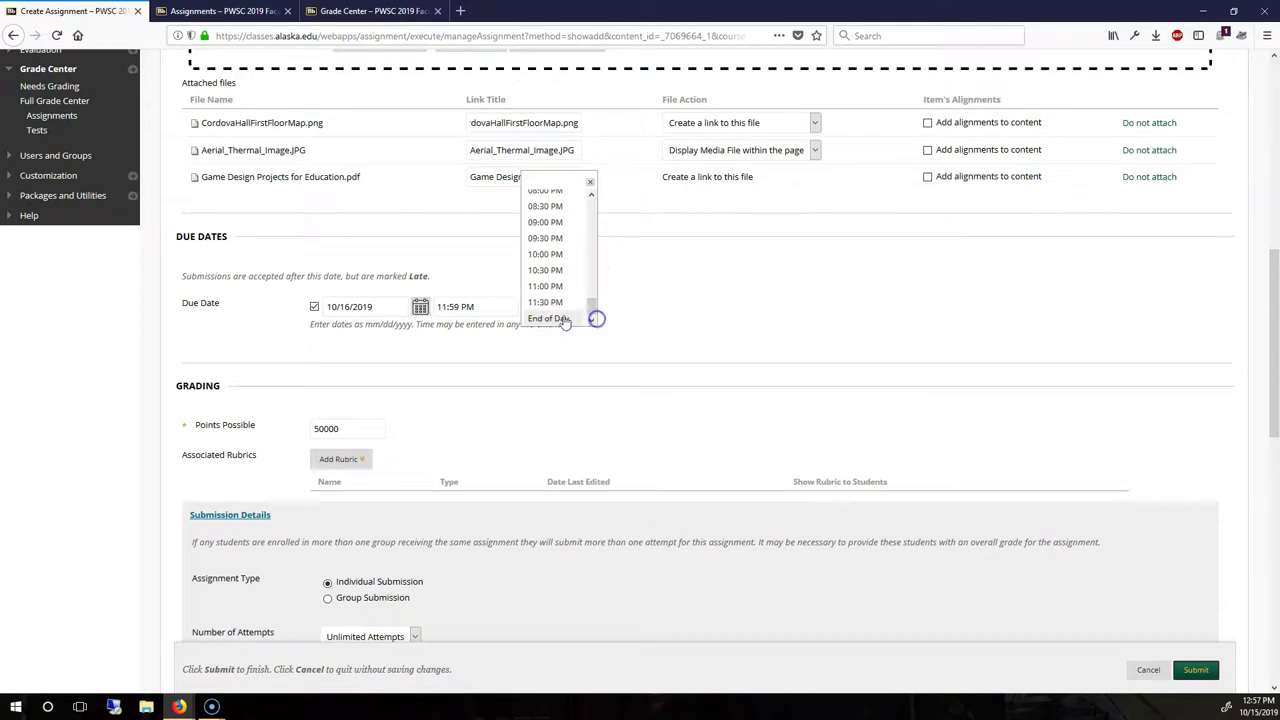
click(557, 318)
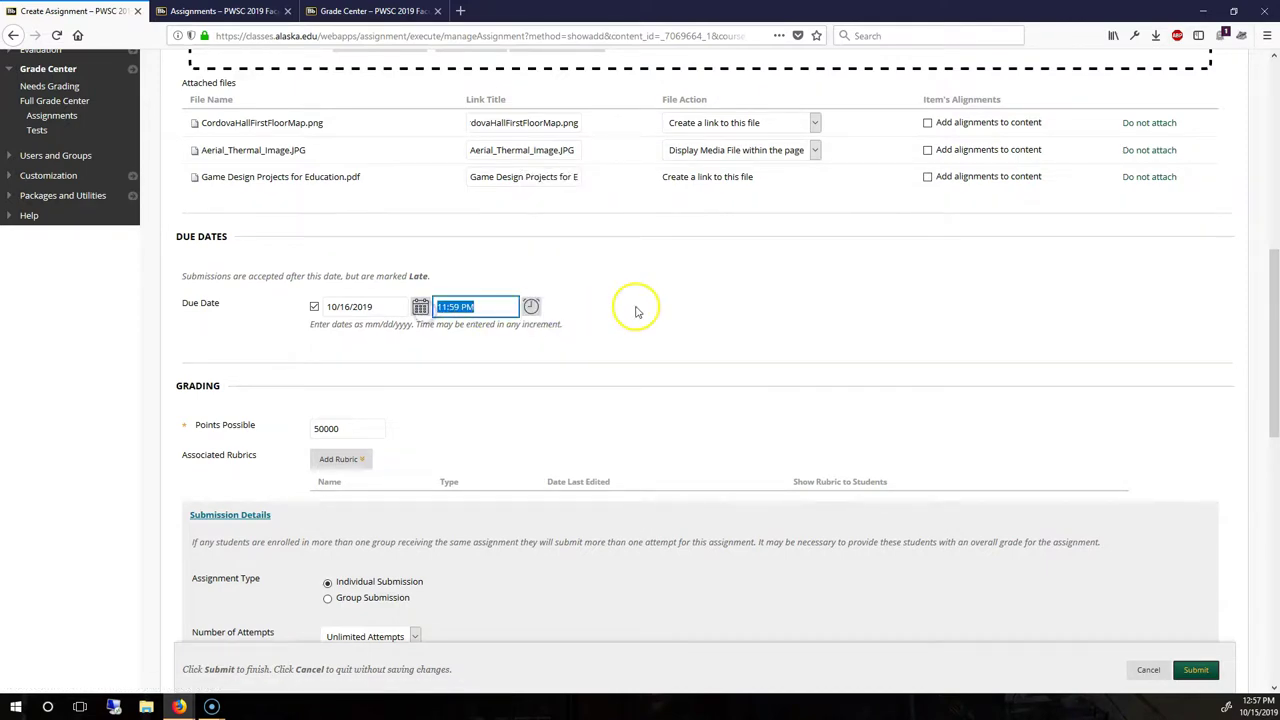
Check the Points Possible value, collapse Submission Details, and dismiss the rubric choices without adding one
scroll(586, 314, down, 1)
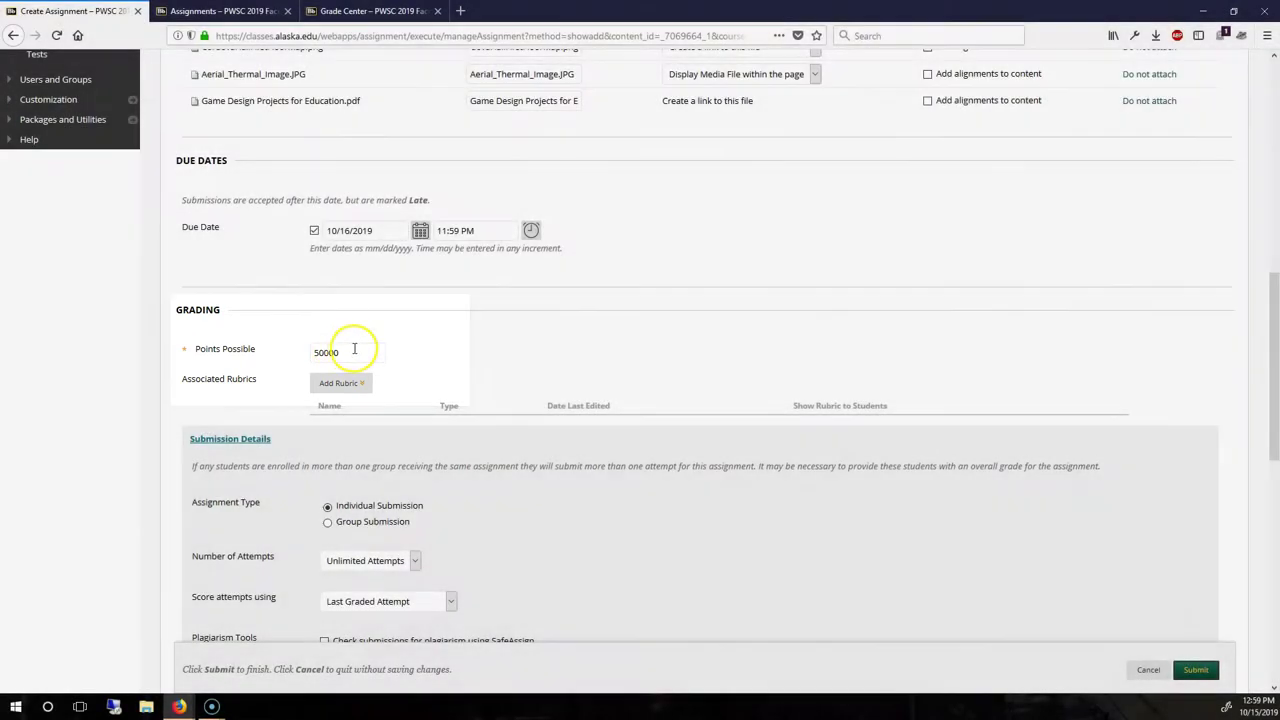
click(356, 352)
drag(356, 352, 256, 366)
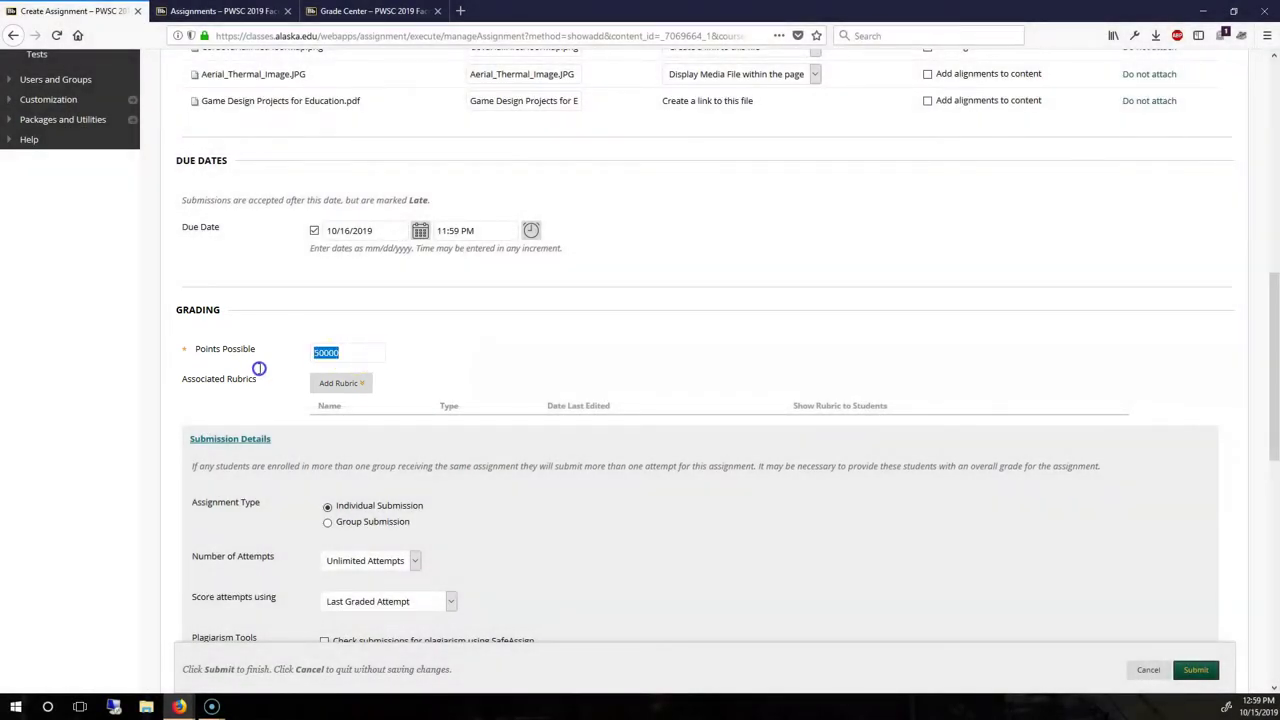
scroll(706, 446, down, 1)
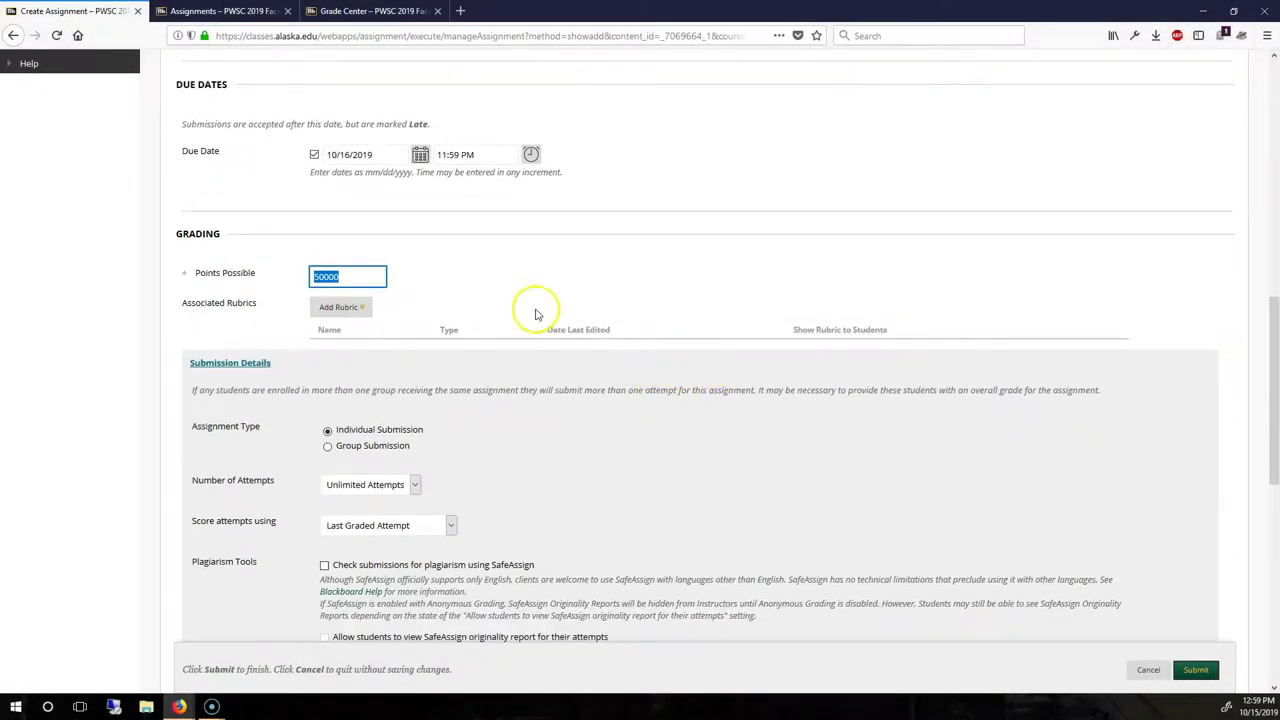
click(337, 306)
click(363, 311)
scroll(391, 418, up, 2)
click(340, 448)
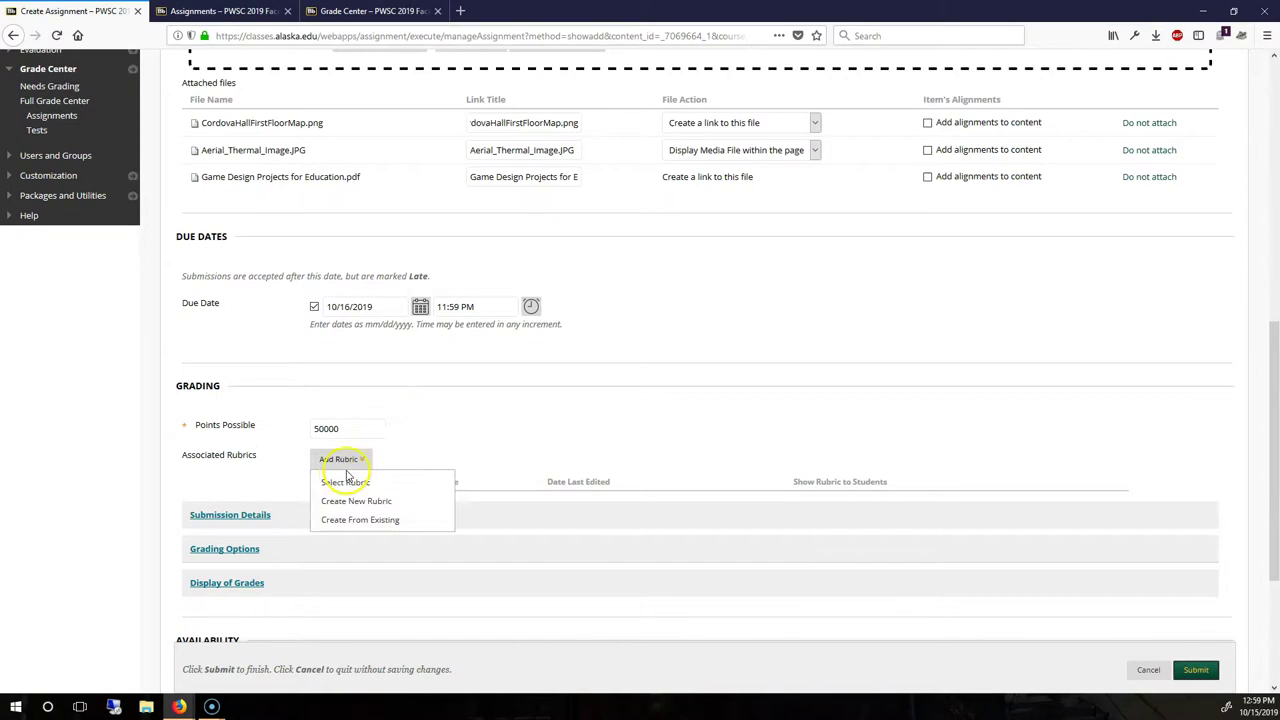
Expand and collapse Grading Options, then expand the Display of Grades settings
scroll(289, 420, down, 2)
click(222, 400)
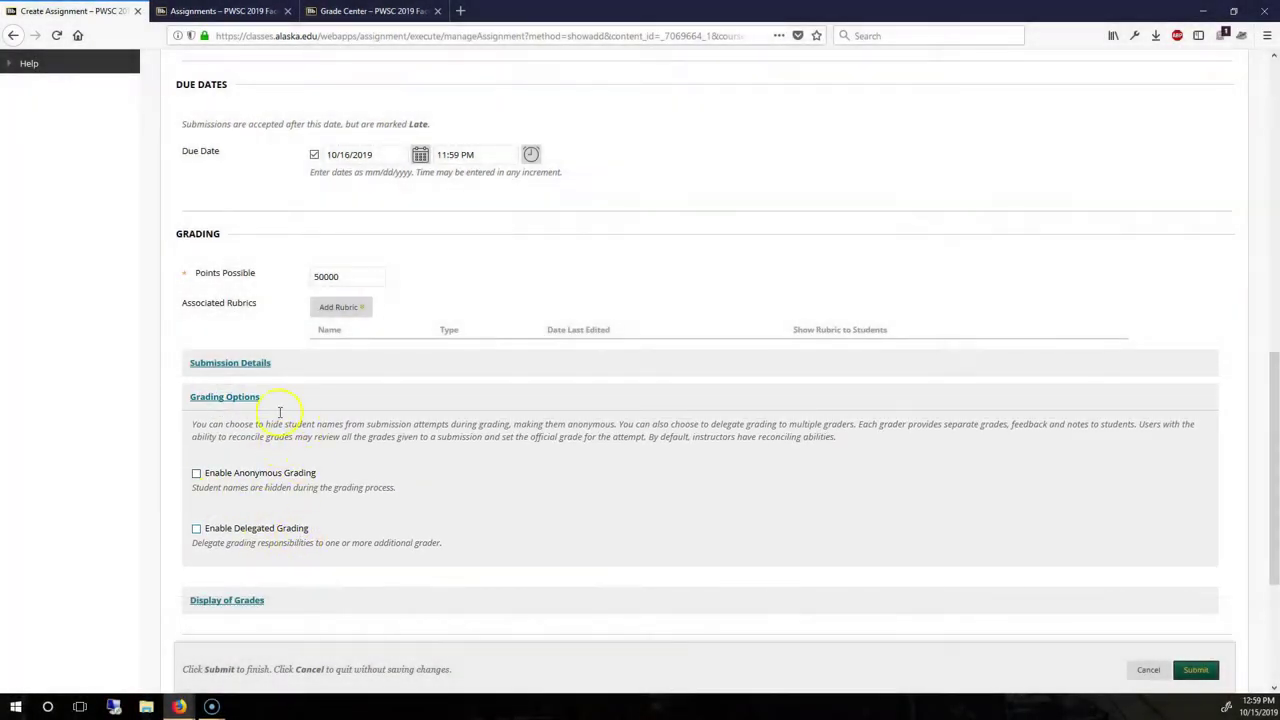
click(228, 397)
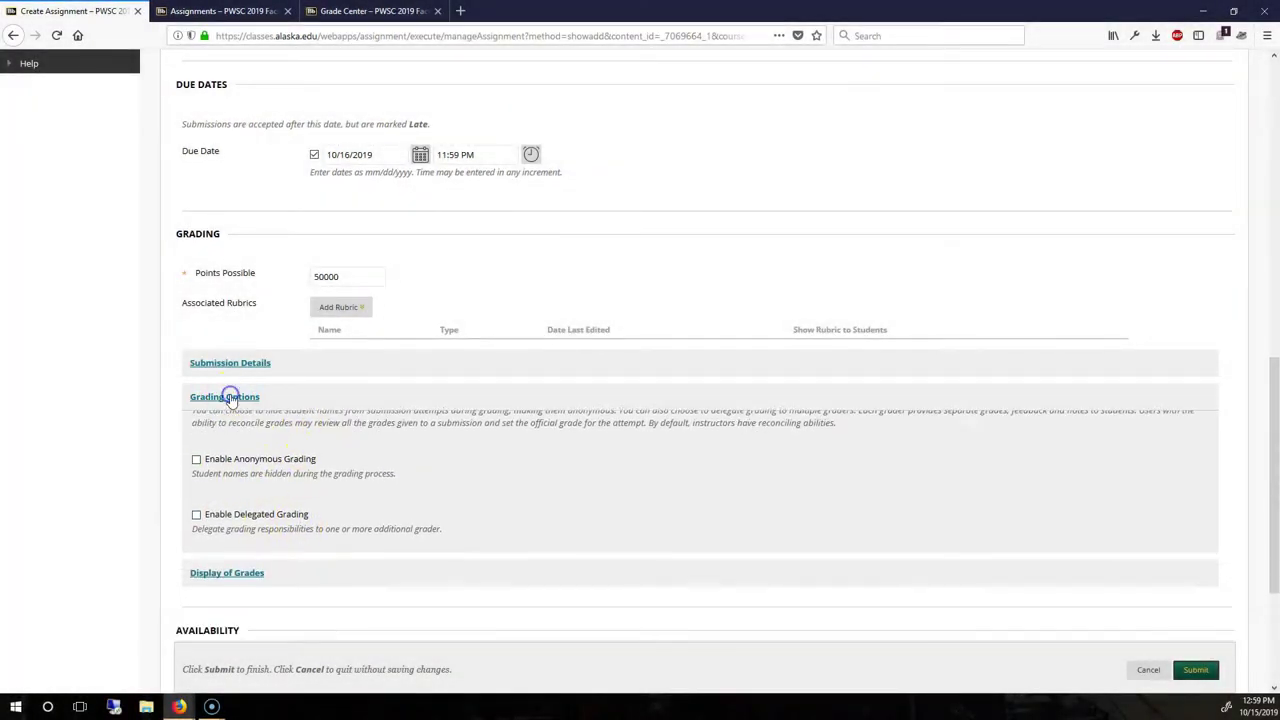
click(224, 431)
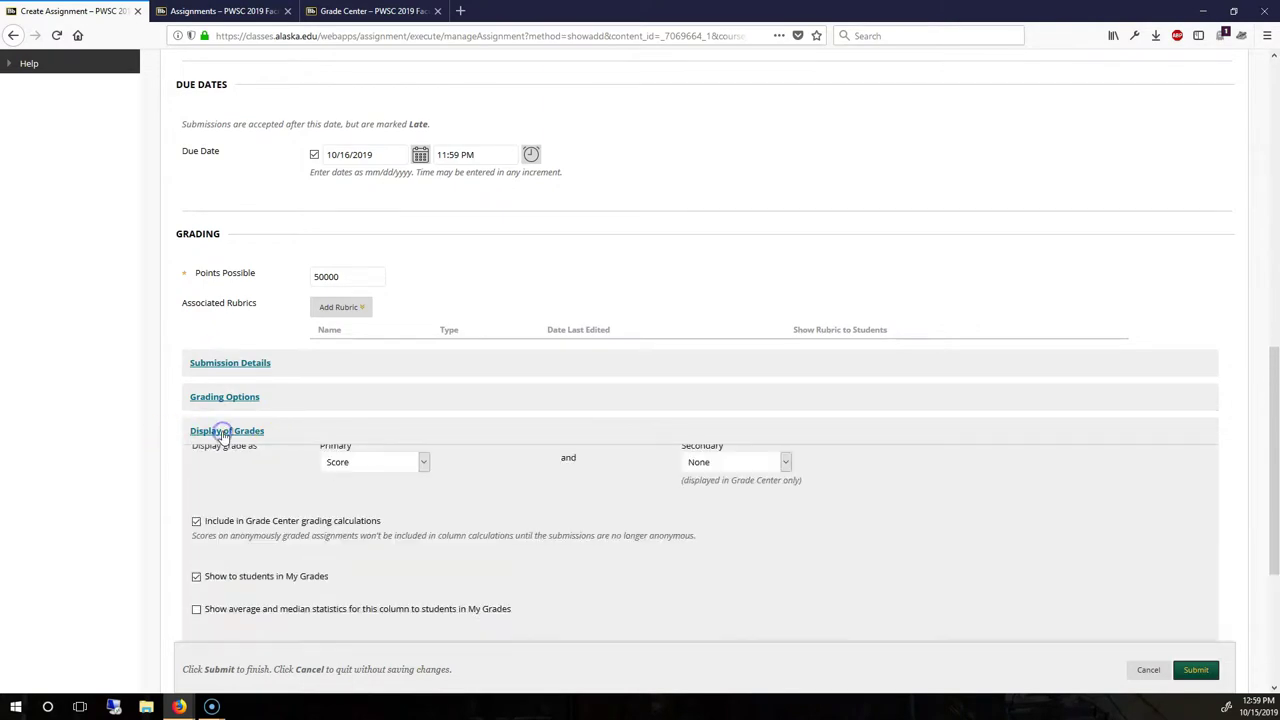
scroll(640, 480, down, 1)
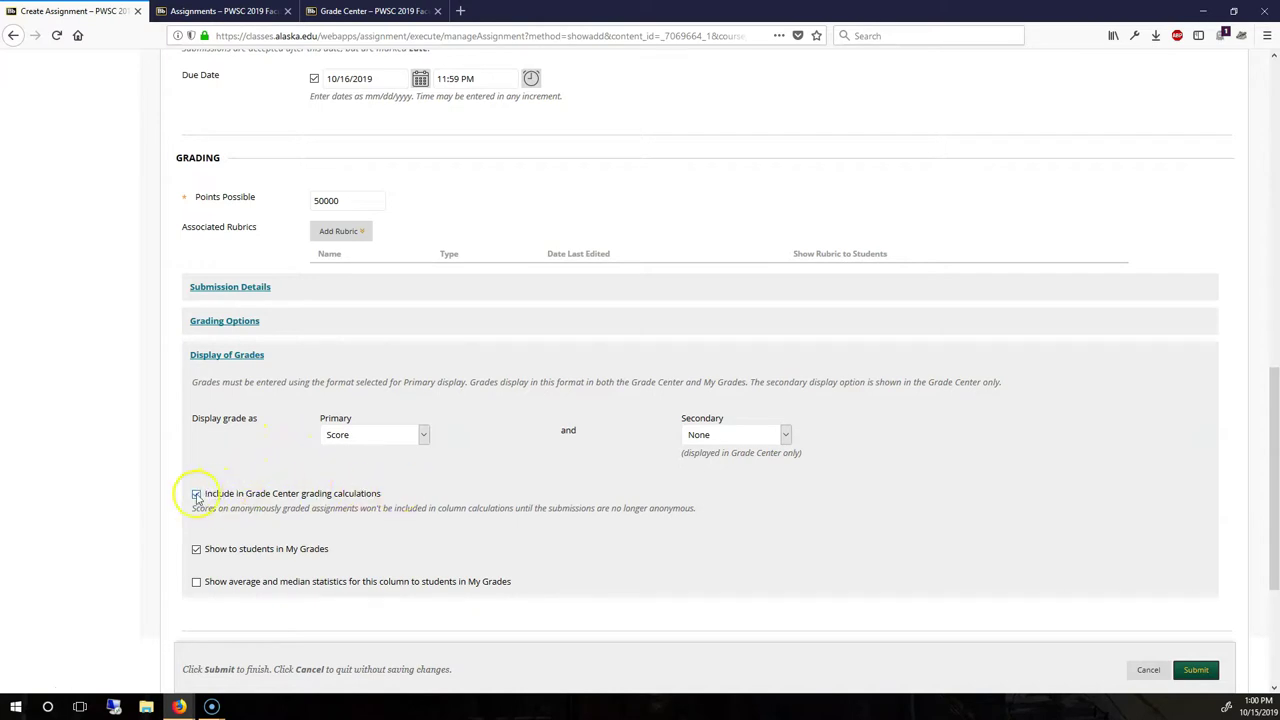
Collapse Display of Grades and expand Submission Details, highlighting the Individual Submission label
click(227, 354)
click(231, 287)
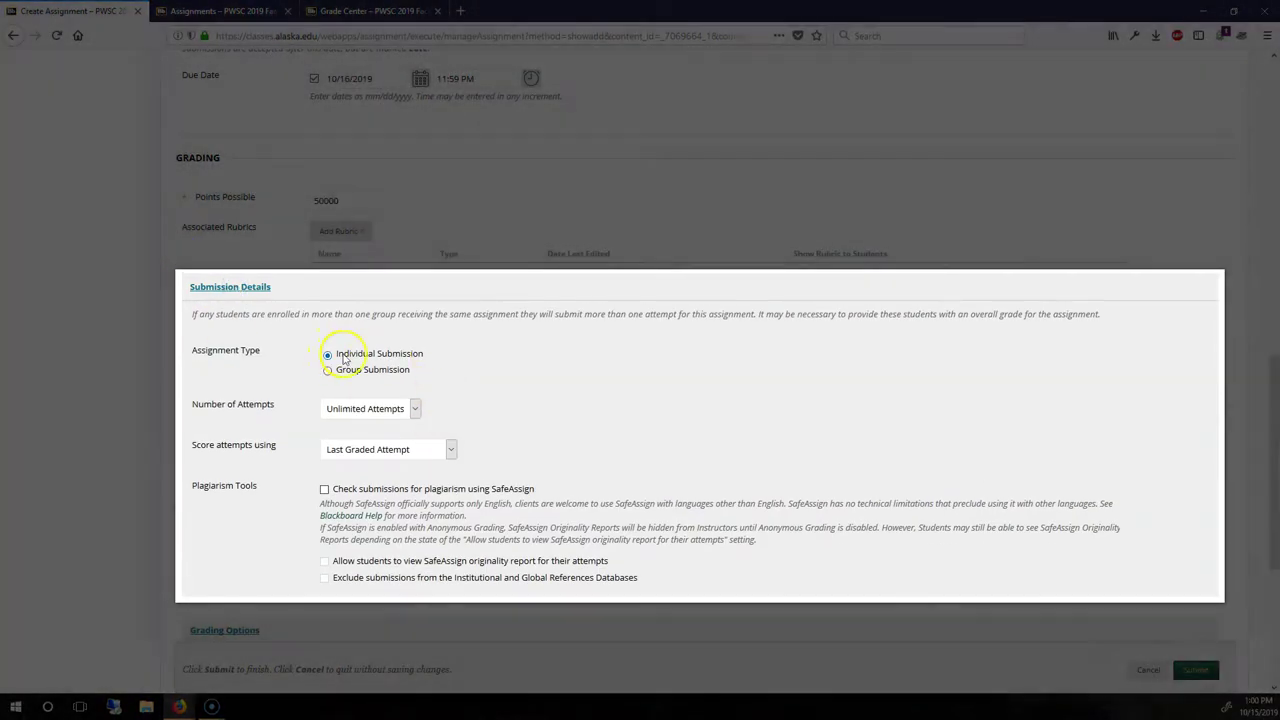
drag(343, 353, 443, 354)
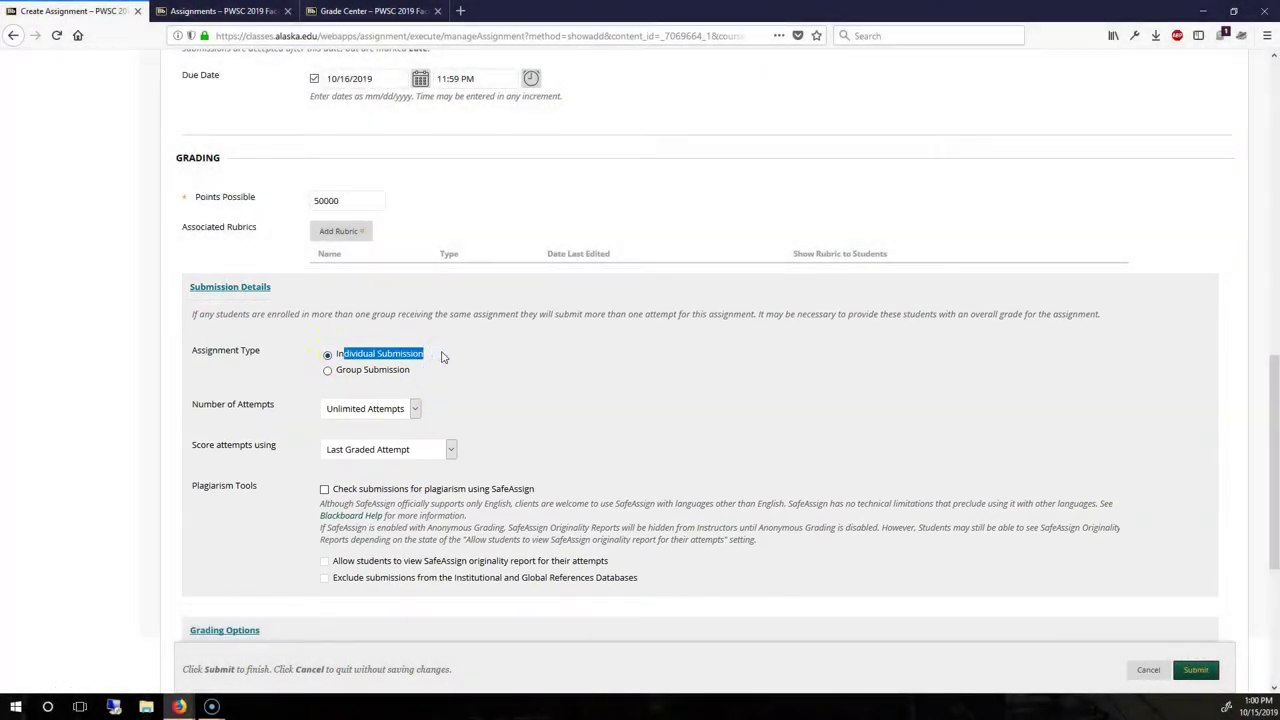
click(520, 363)
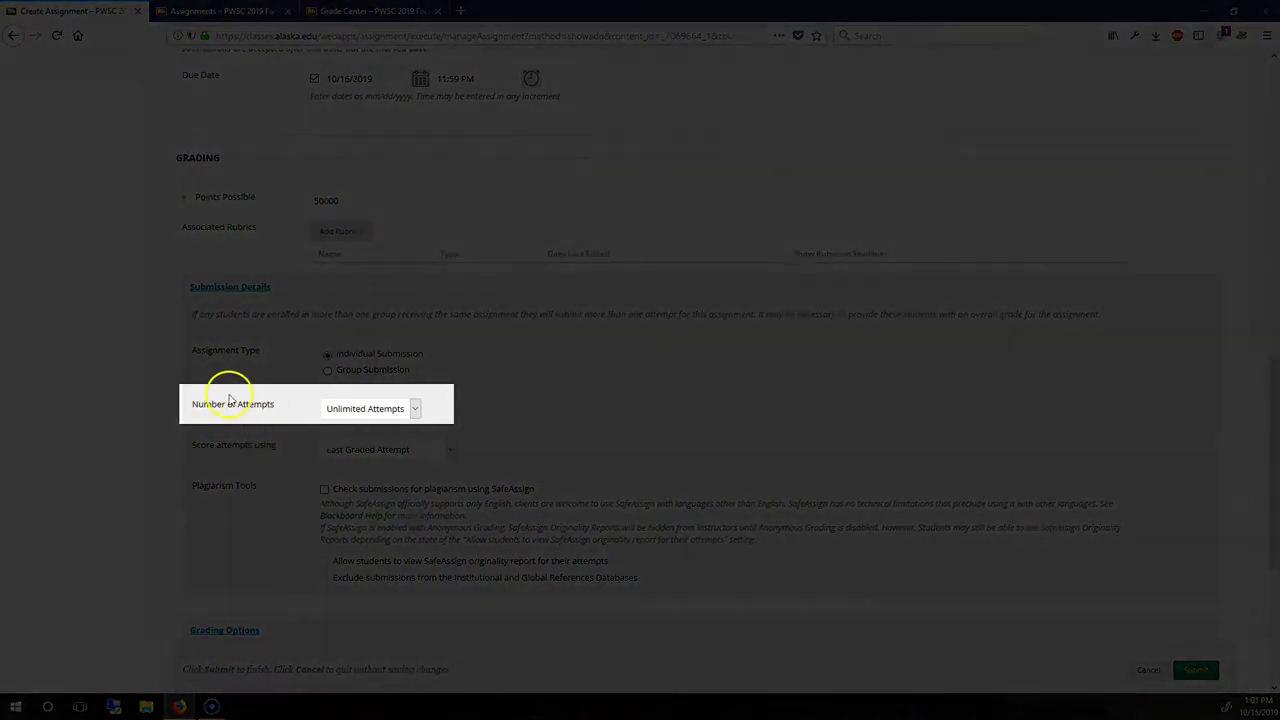
Limit students to a Single Attempt, then view the course's Full Grade Center
click(383, 408)
click(377, 423)
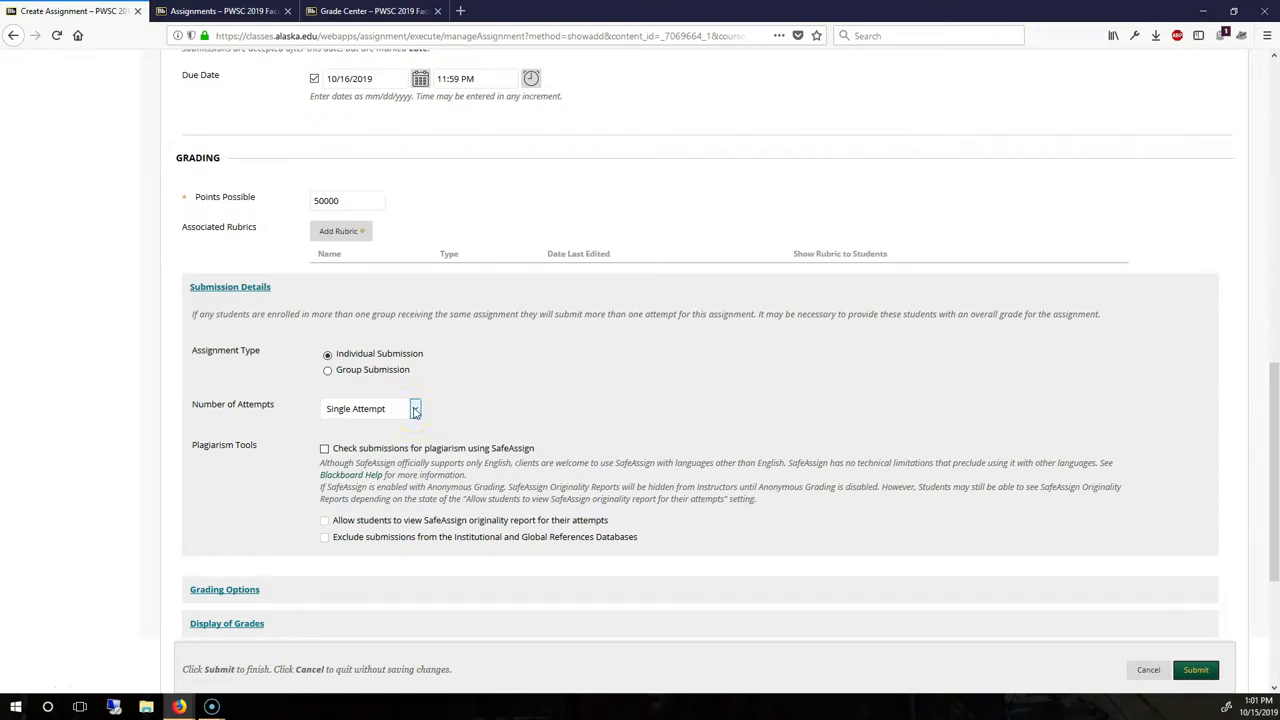
click(368, 12)
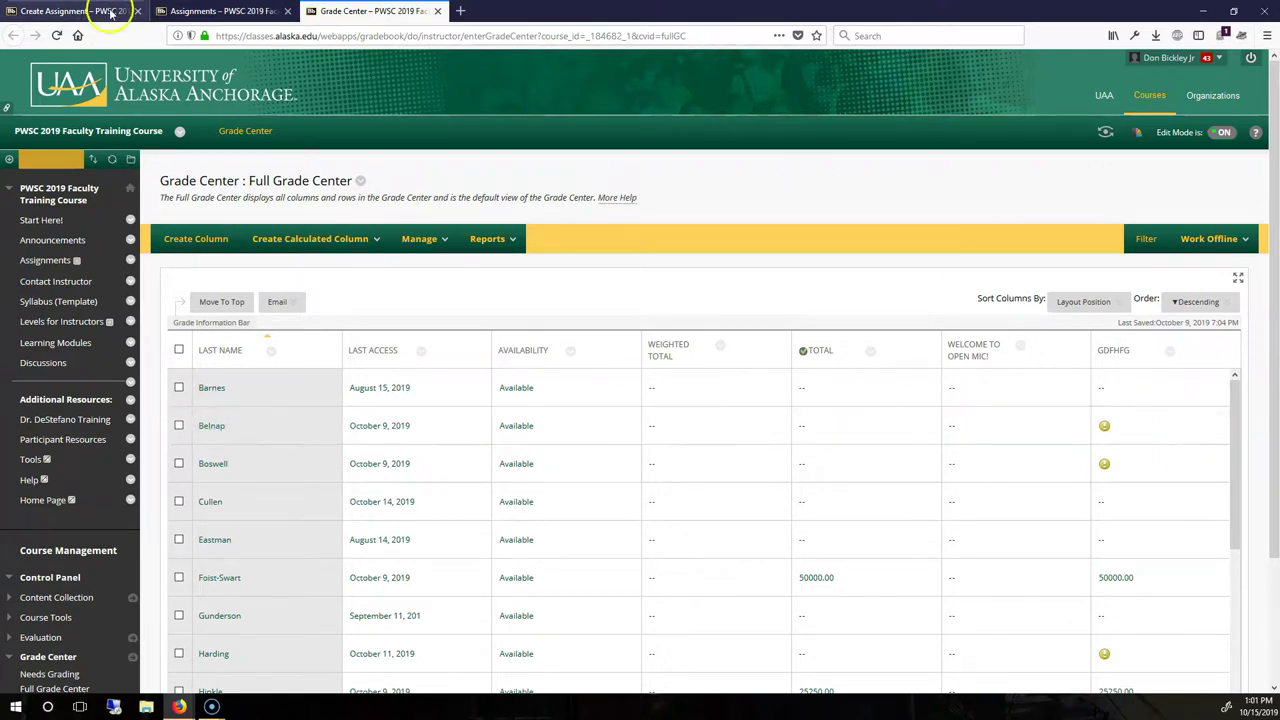
Back on the assignment form, allow Unlimited Attempts scored by Last Graded Attempt, then revisit Grade Center
click(199, 12)
click(118, 11)
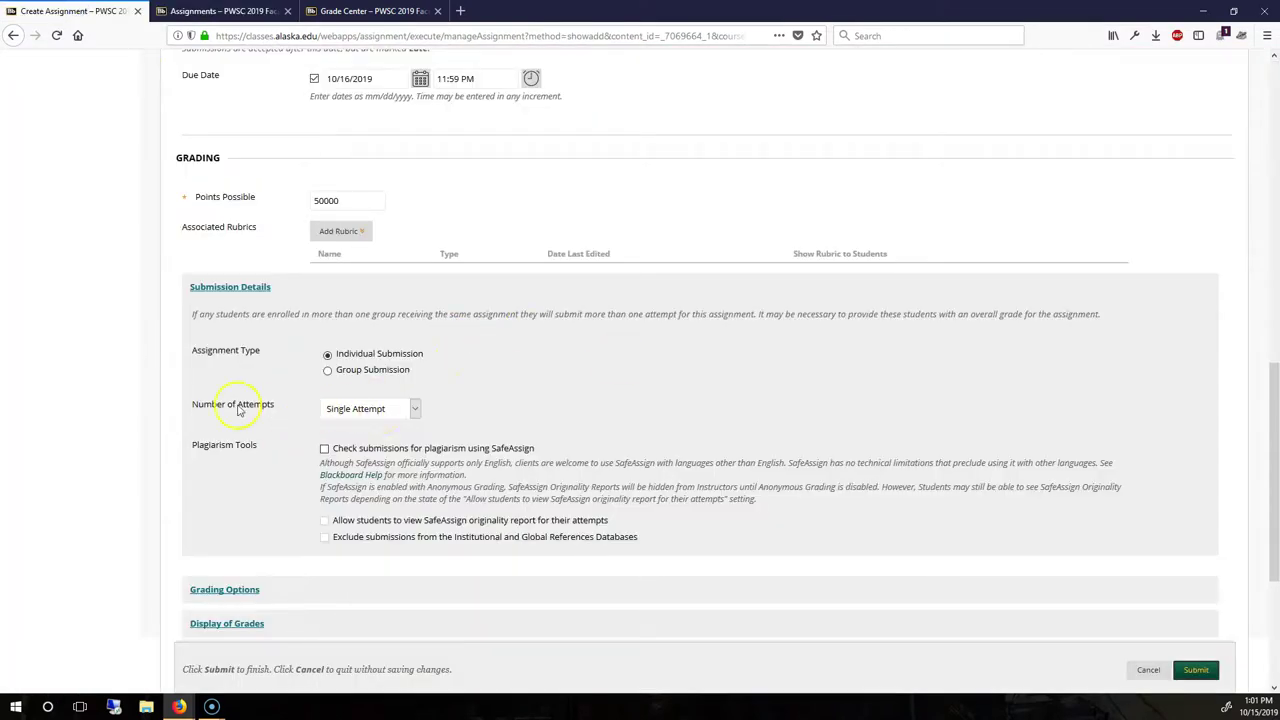
click(362, 410)
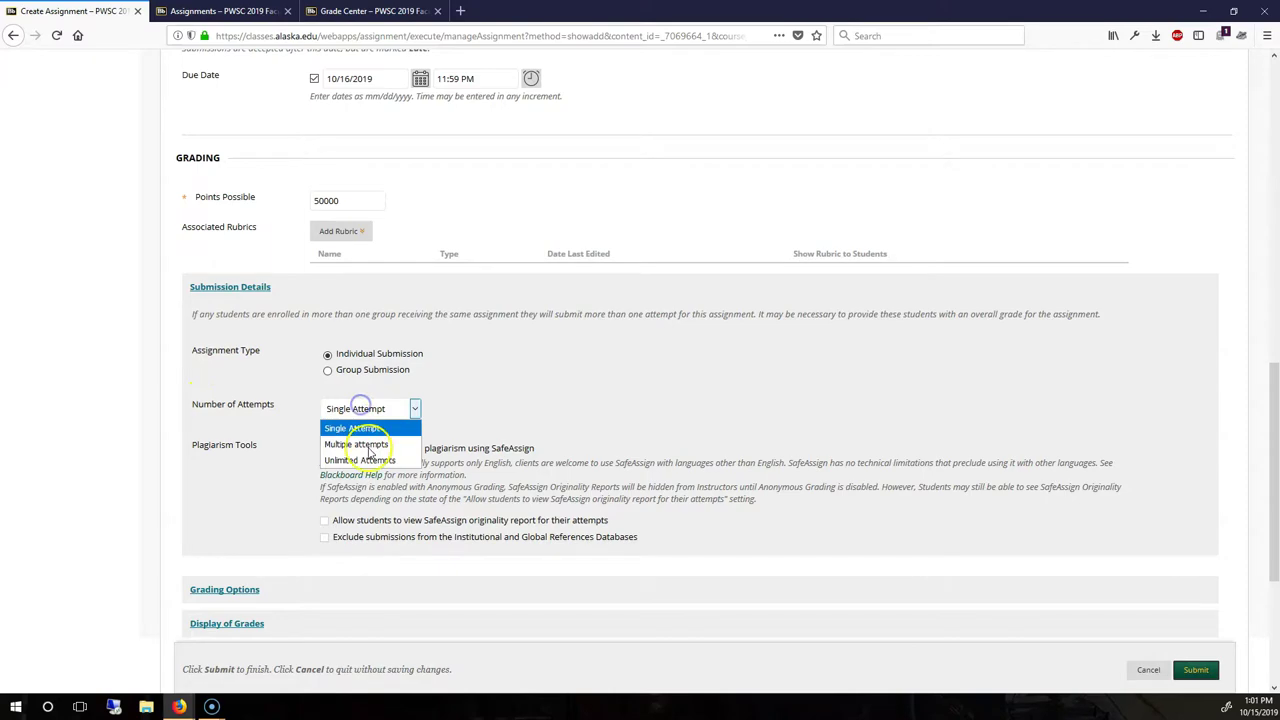
click(362, 460)
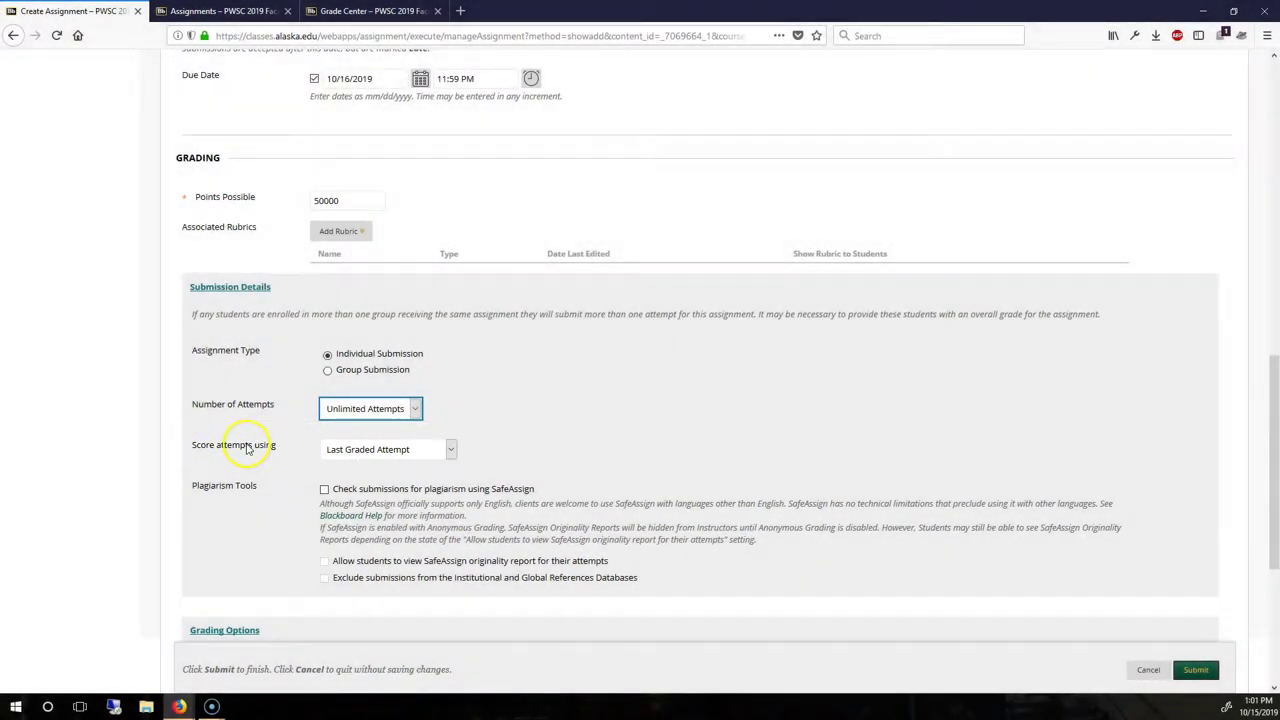
click(452, 450)
click(372, 466)
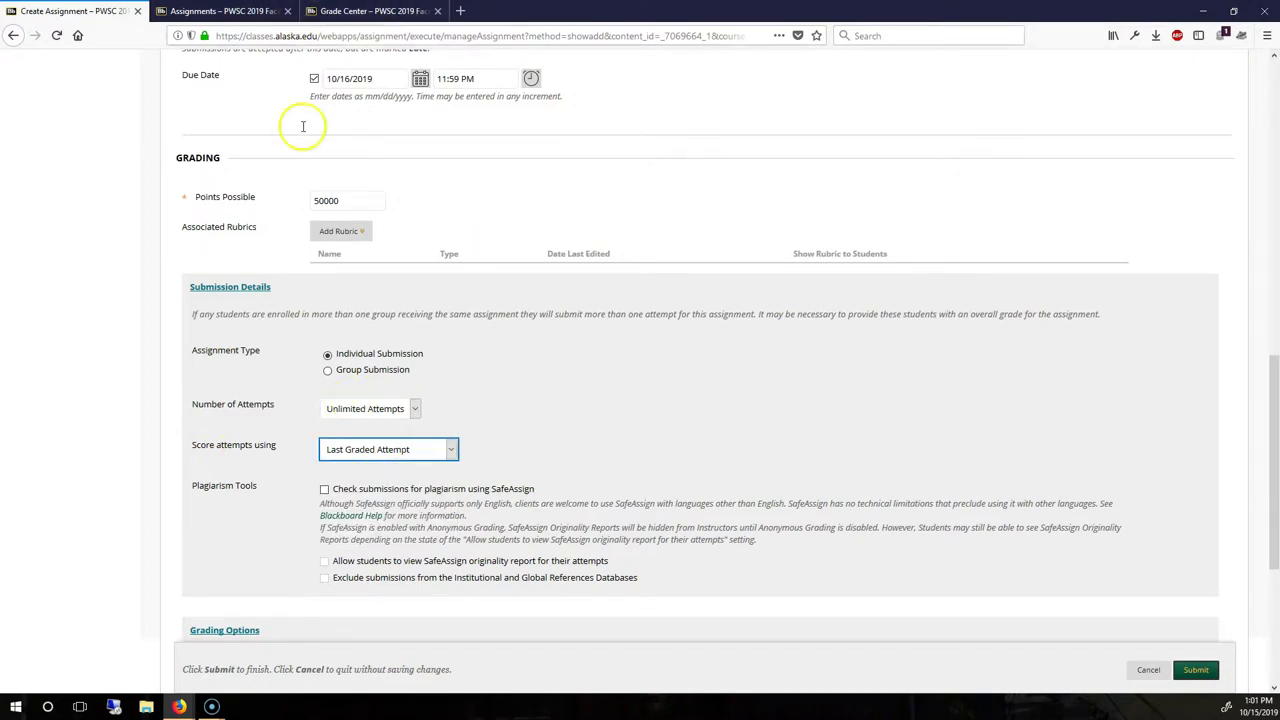
click(372, 12)
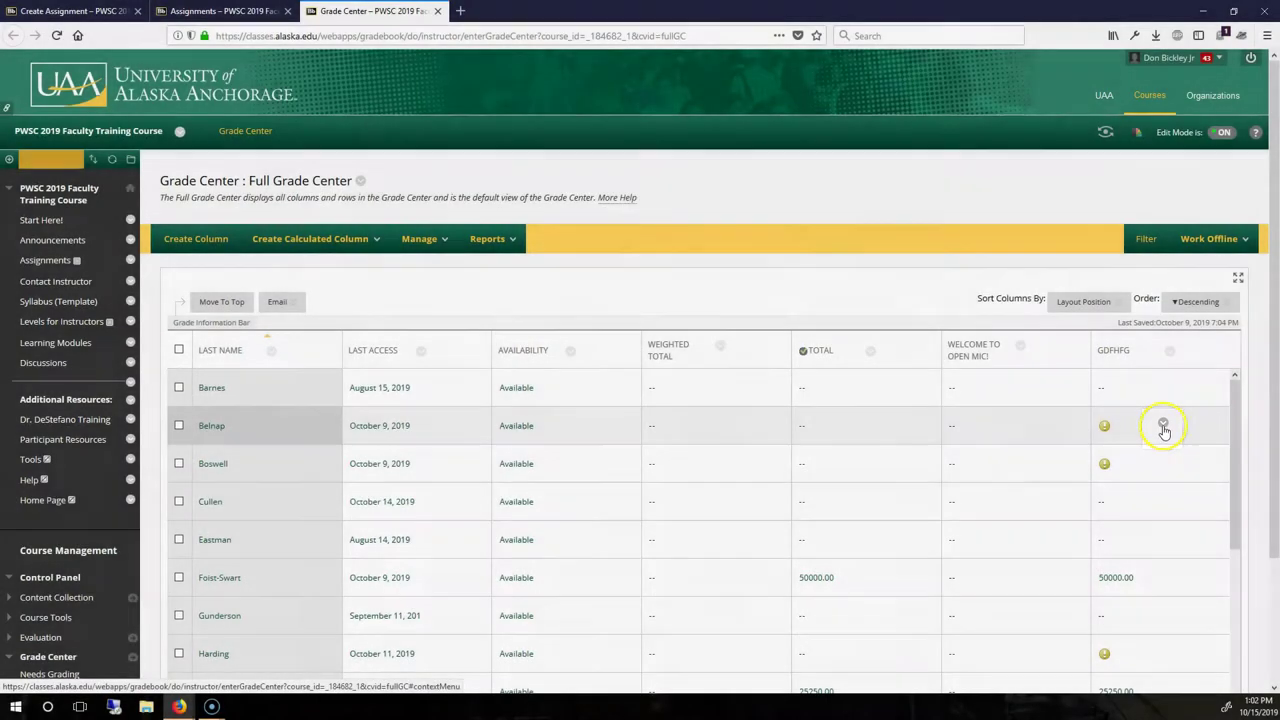
List one student's attempts in the GDFHFG column, then return to the form's Availability settings
click(1163, 427)
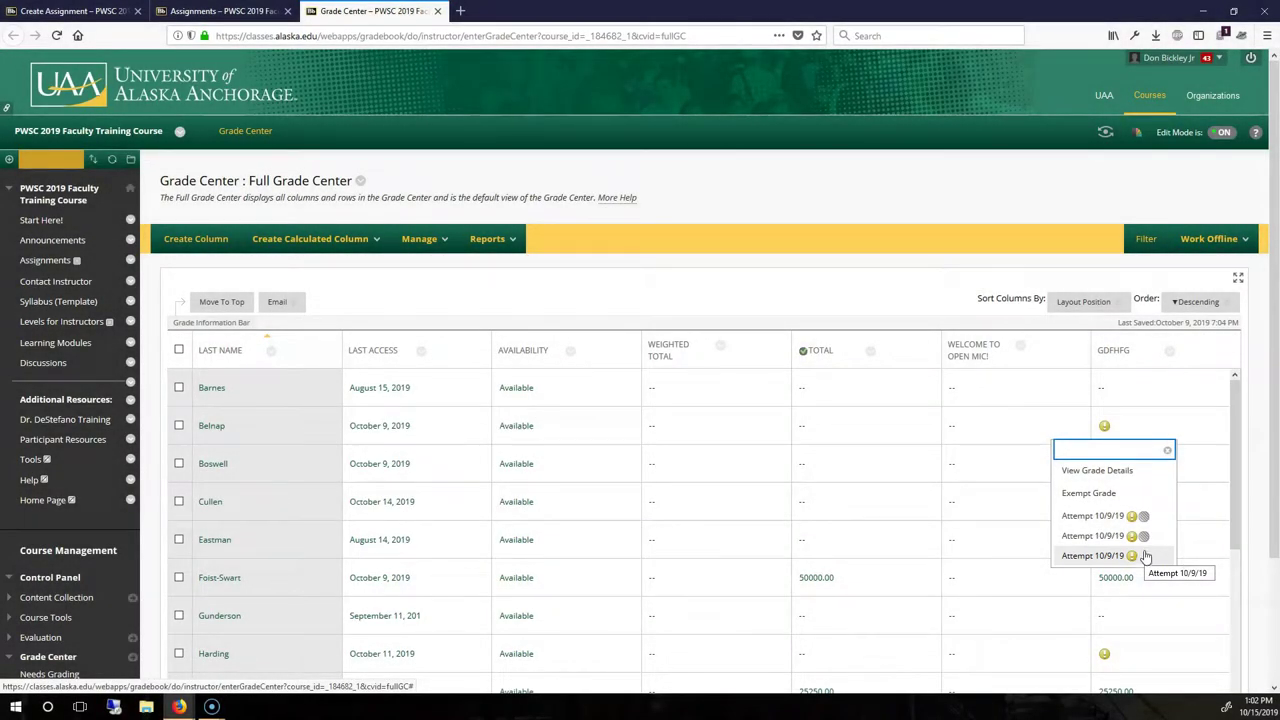
click(1110, 558)
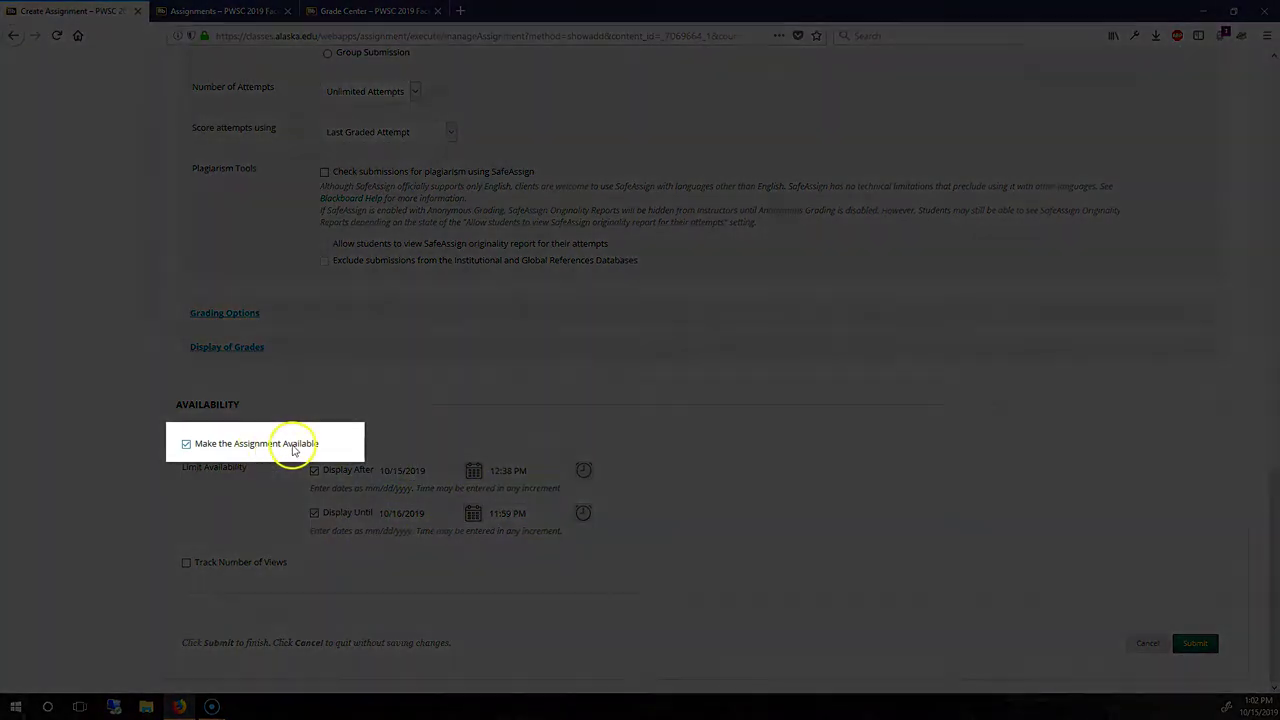
Uncheck Make the Assignment Available, keeping the 10/15/2019 display-after date
drag(318, 444, 191, 447)
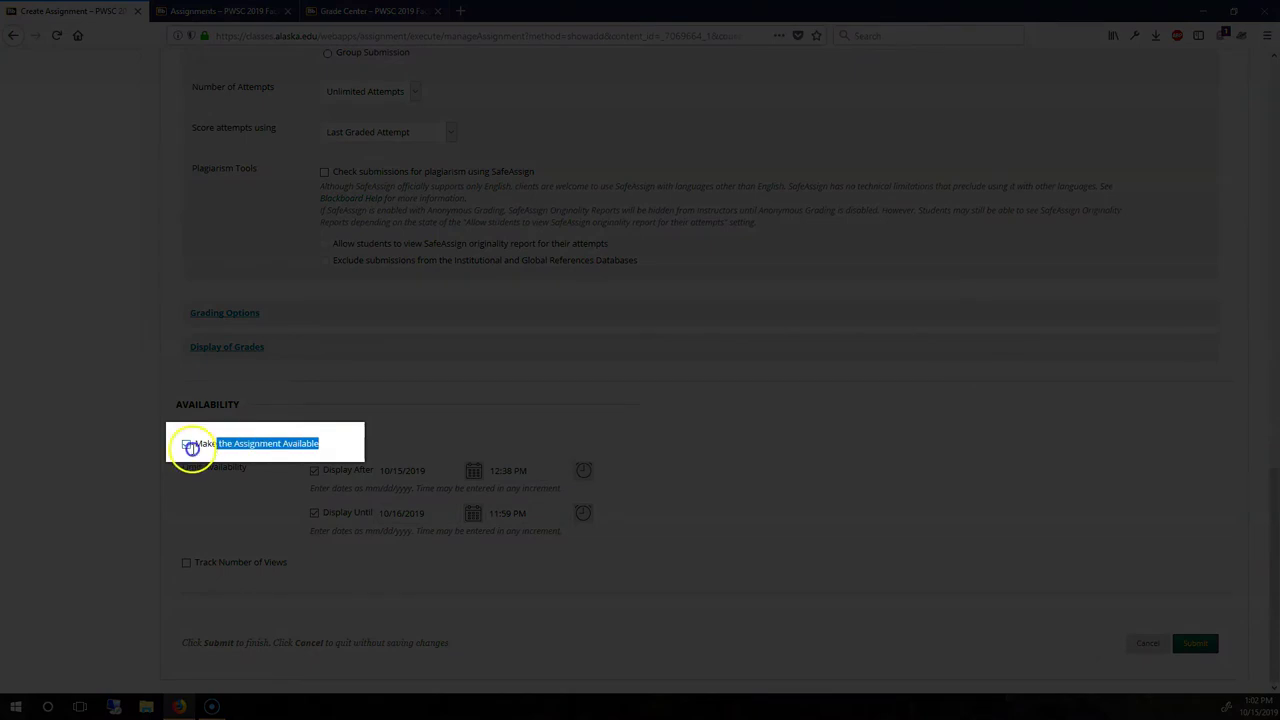
click(189, 446)
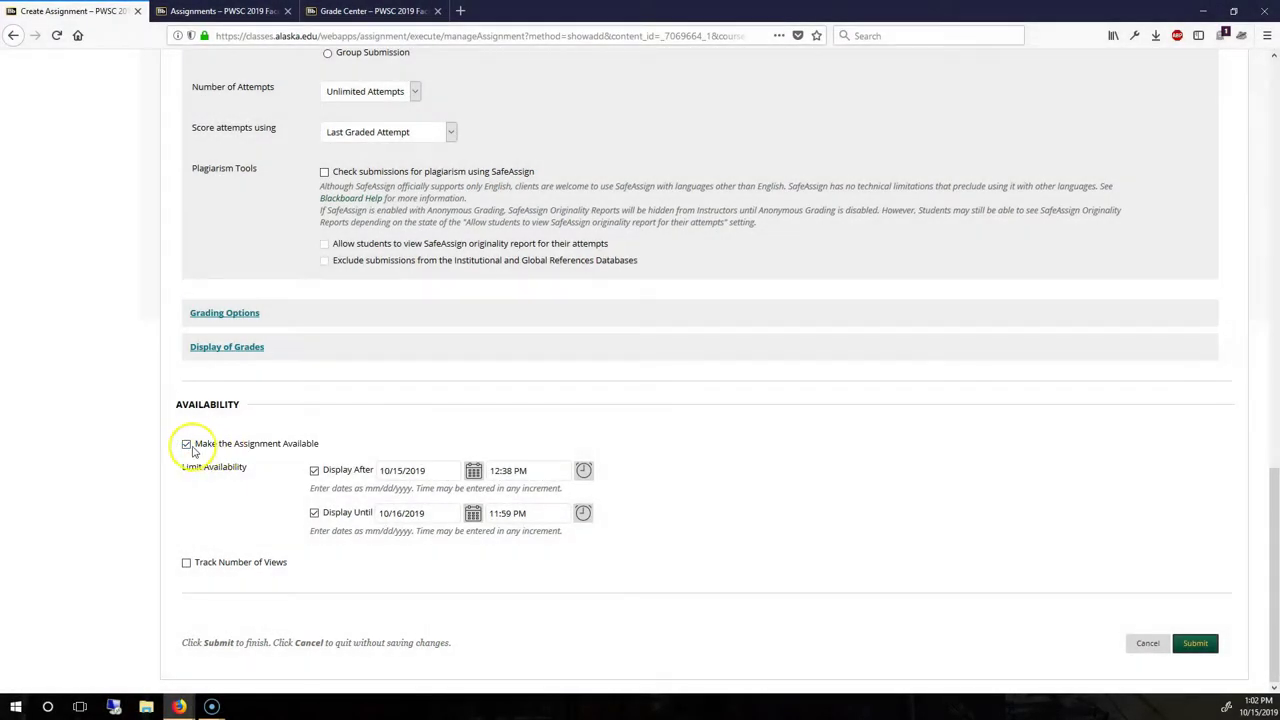
click(187, 447)
click(386, 472)
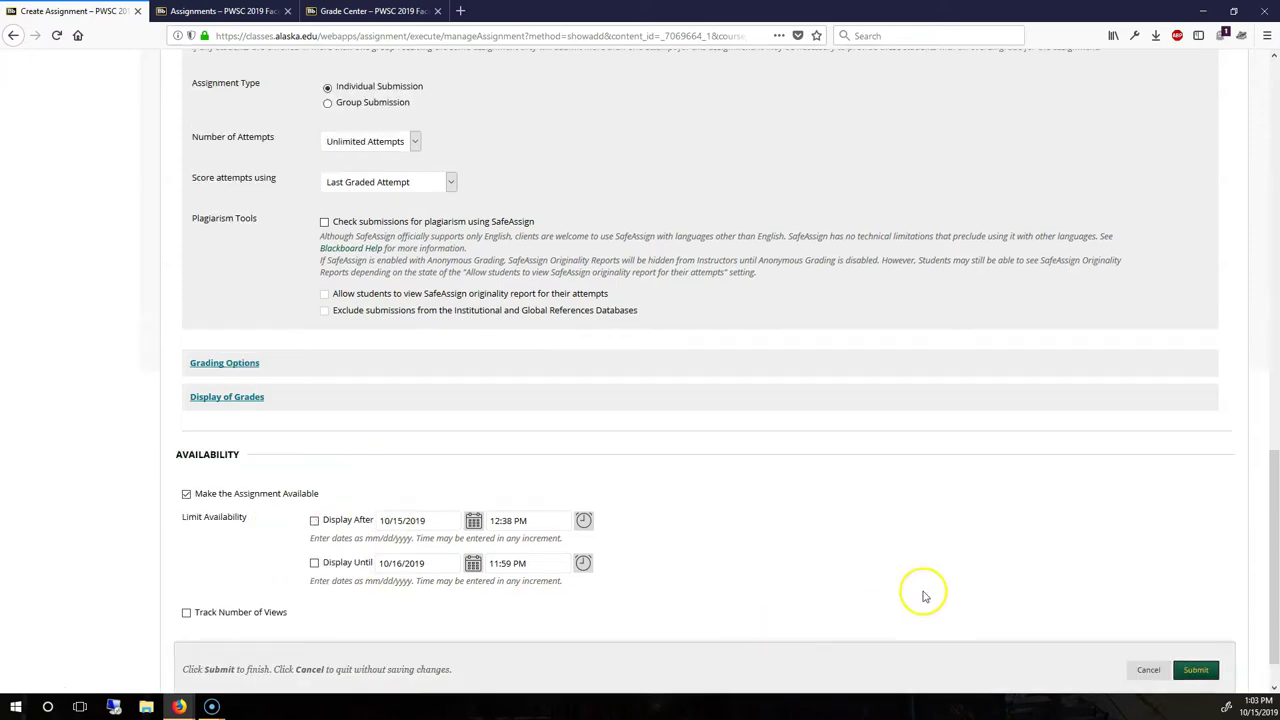
scroll(924, 596, up, 4)
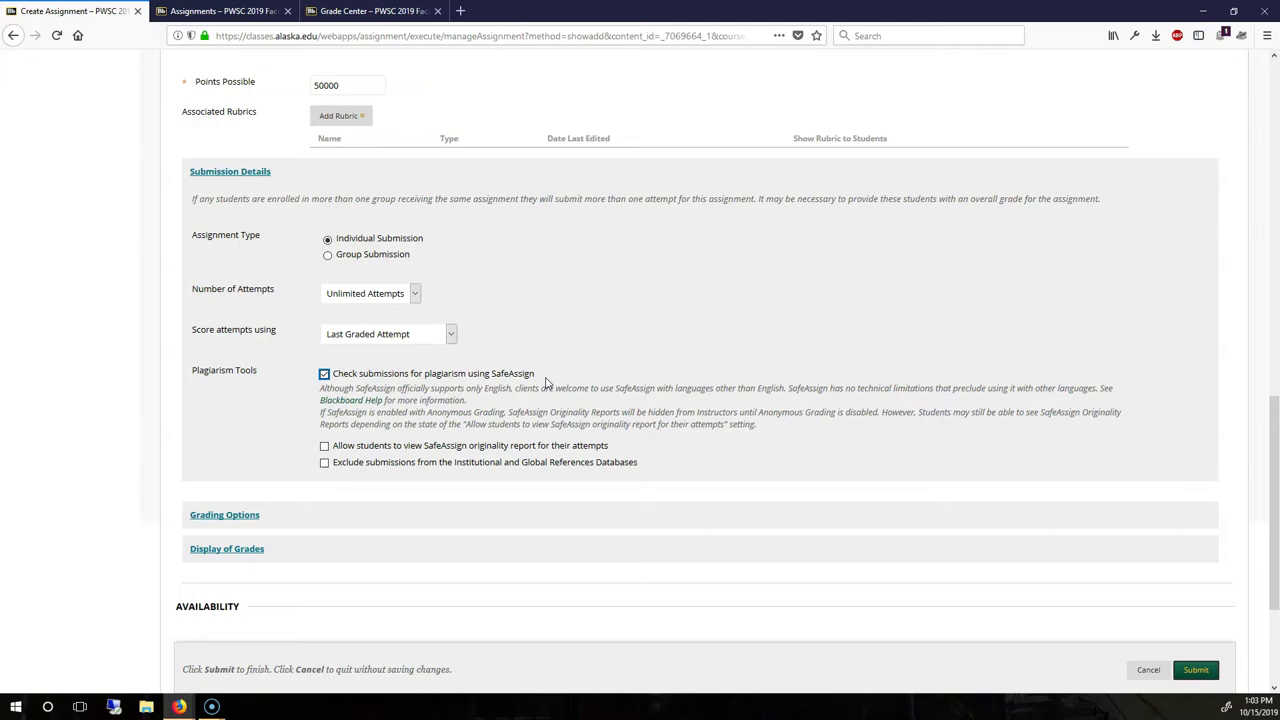
Highlight the SafeAssign checking option under Plagiarism Tools
drag(546, 383, 492, 378)
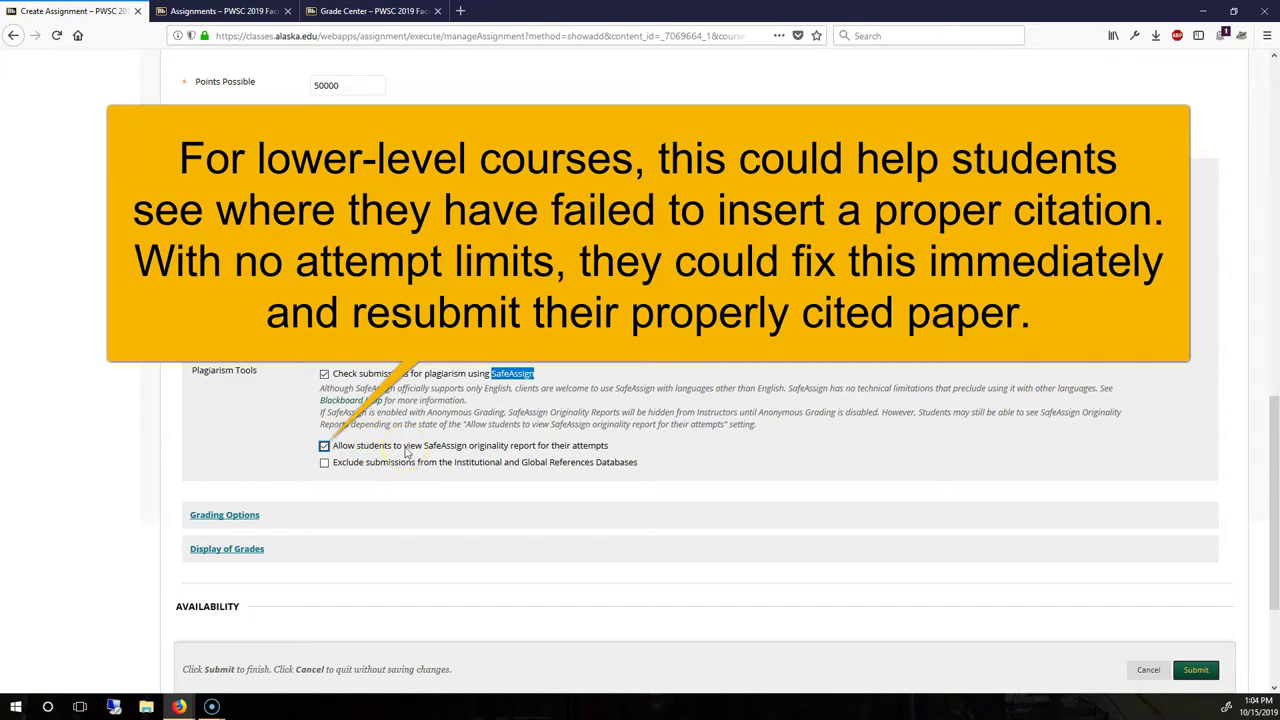
click(516, 412)
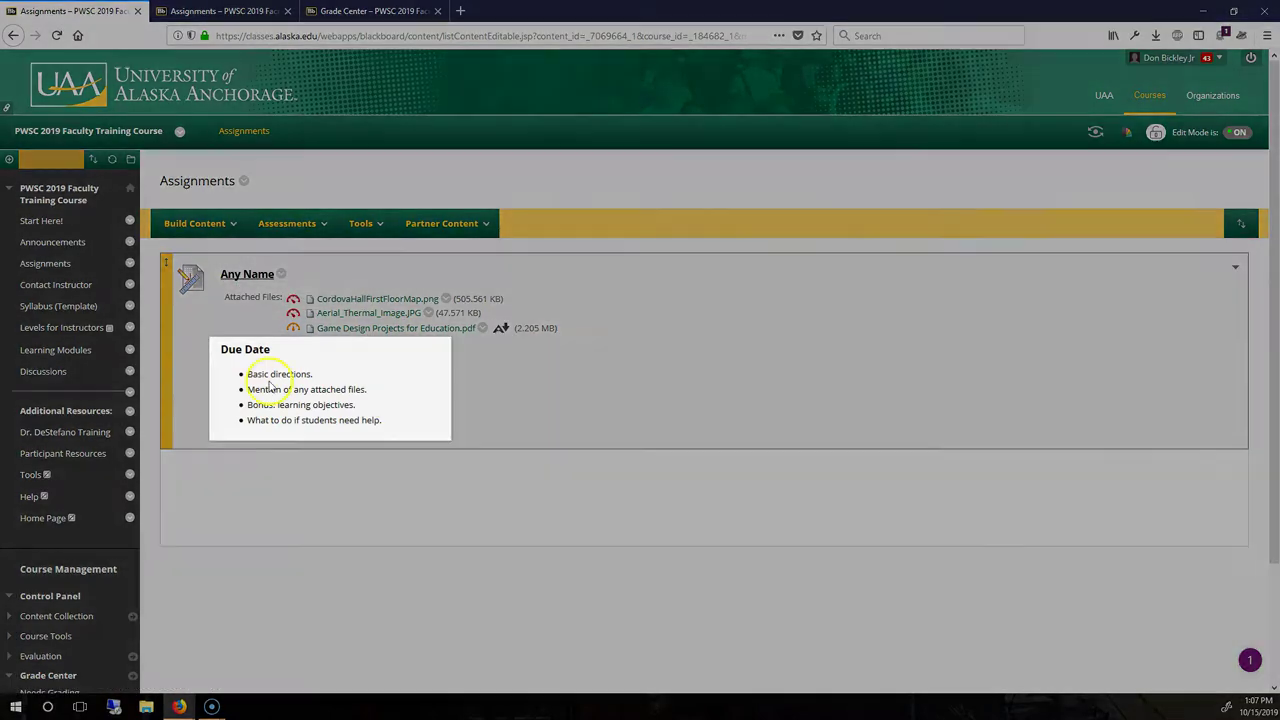
Highlight the Due Date instructions on the Any Name assignment listing
drag(220, 345, 397, 433)
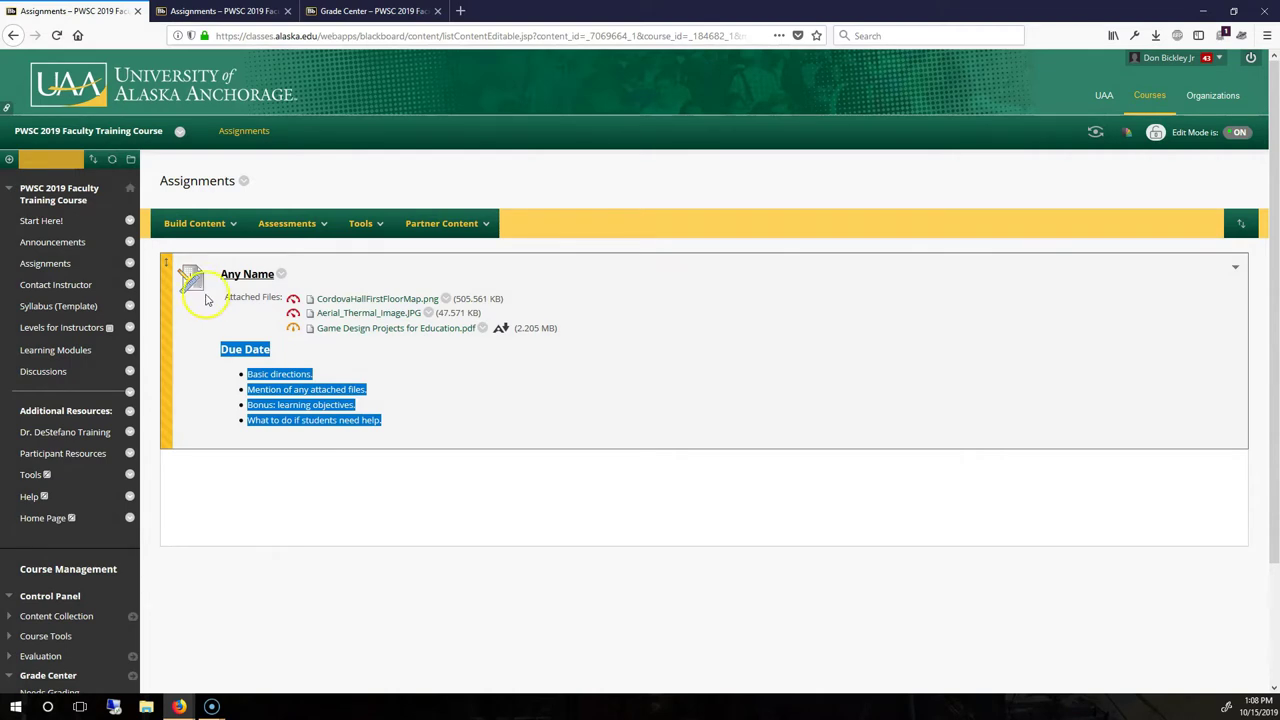
Preview Any Name, highlighting its October 16, 2019 due date, 50,000 points, instructions and three files
click(203, 313)
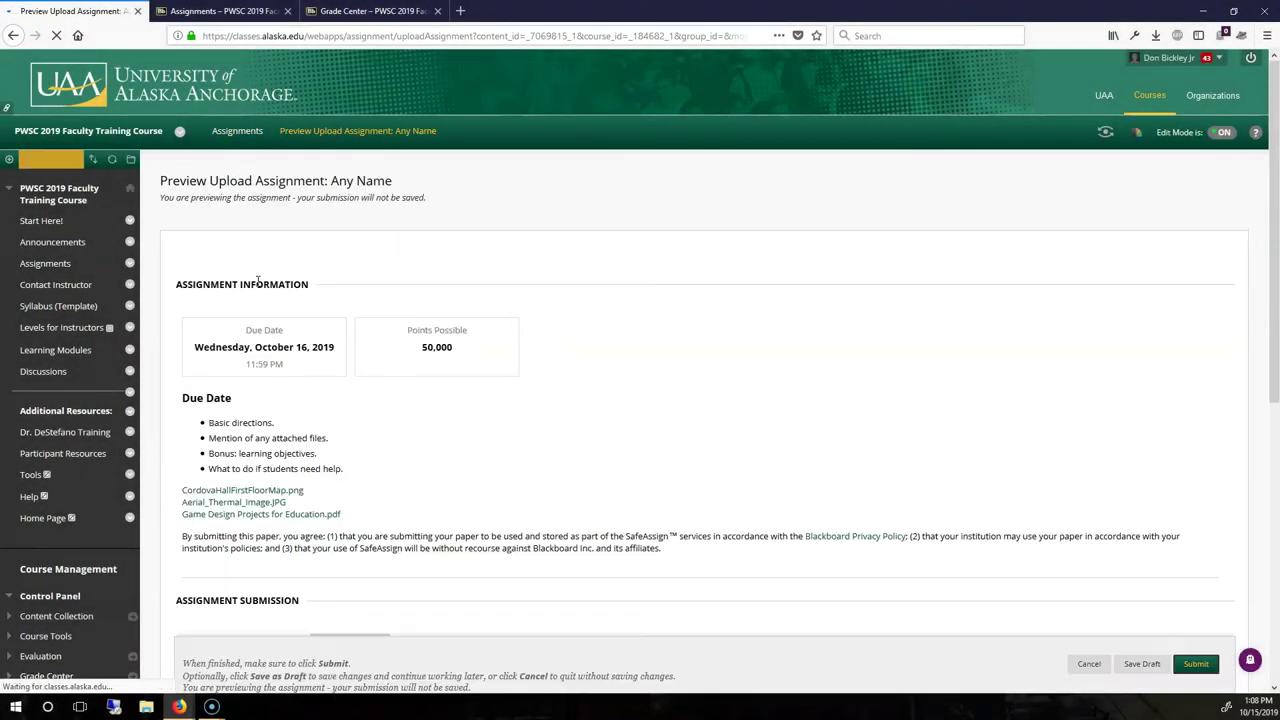
drag(278, 316, 314, 360)
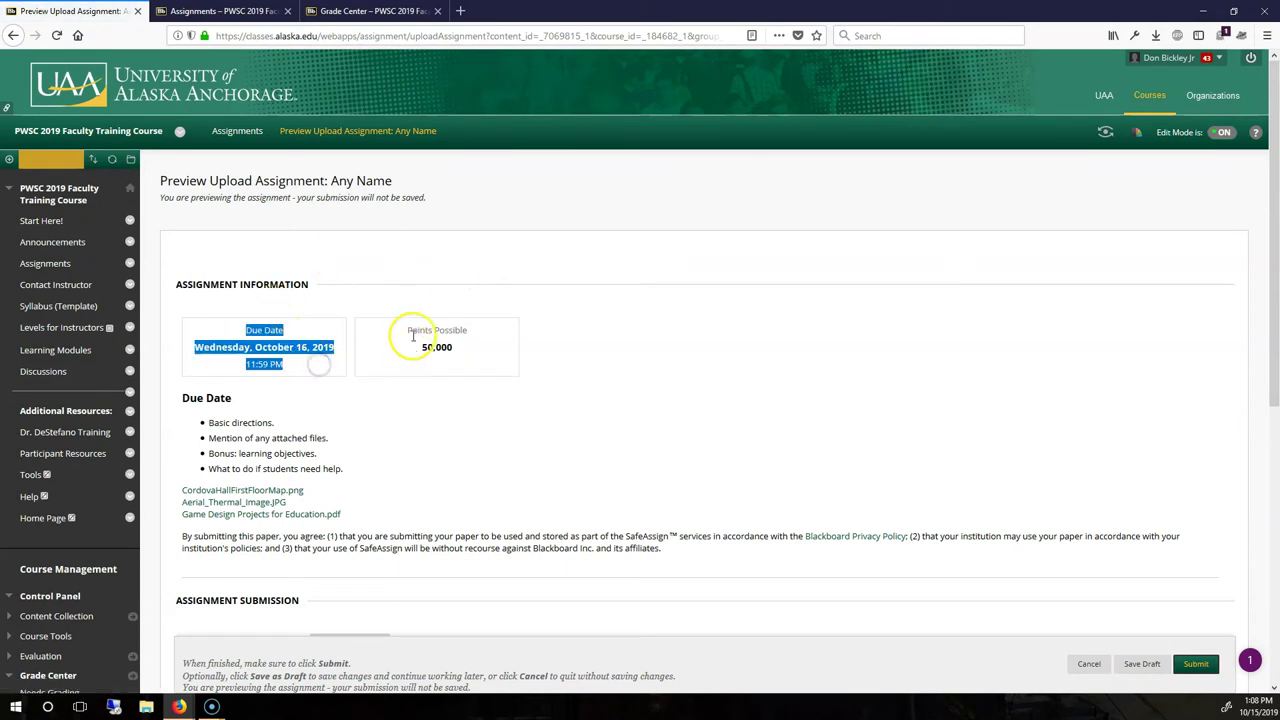
drag(408, 330, 458, 352)
drag(189, 403, 356, 467)
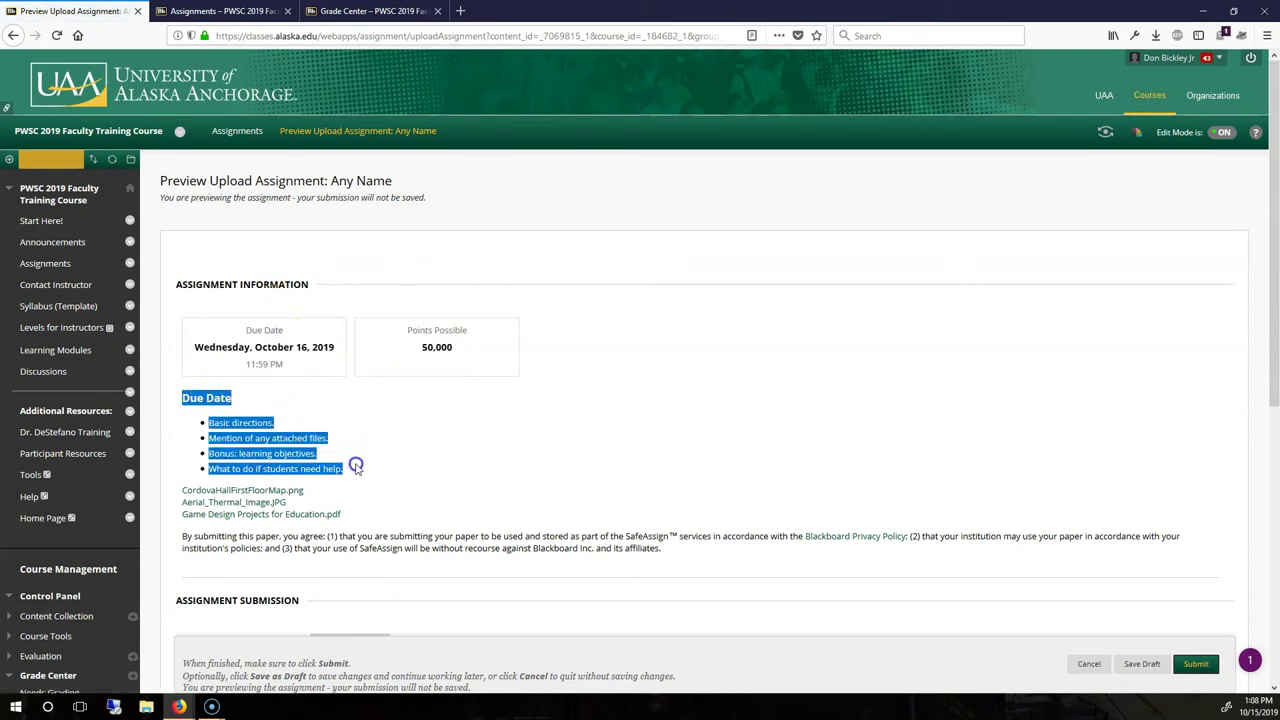
scroll(380, 423, down, 1)
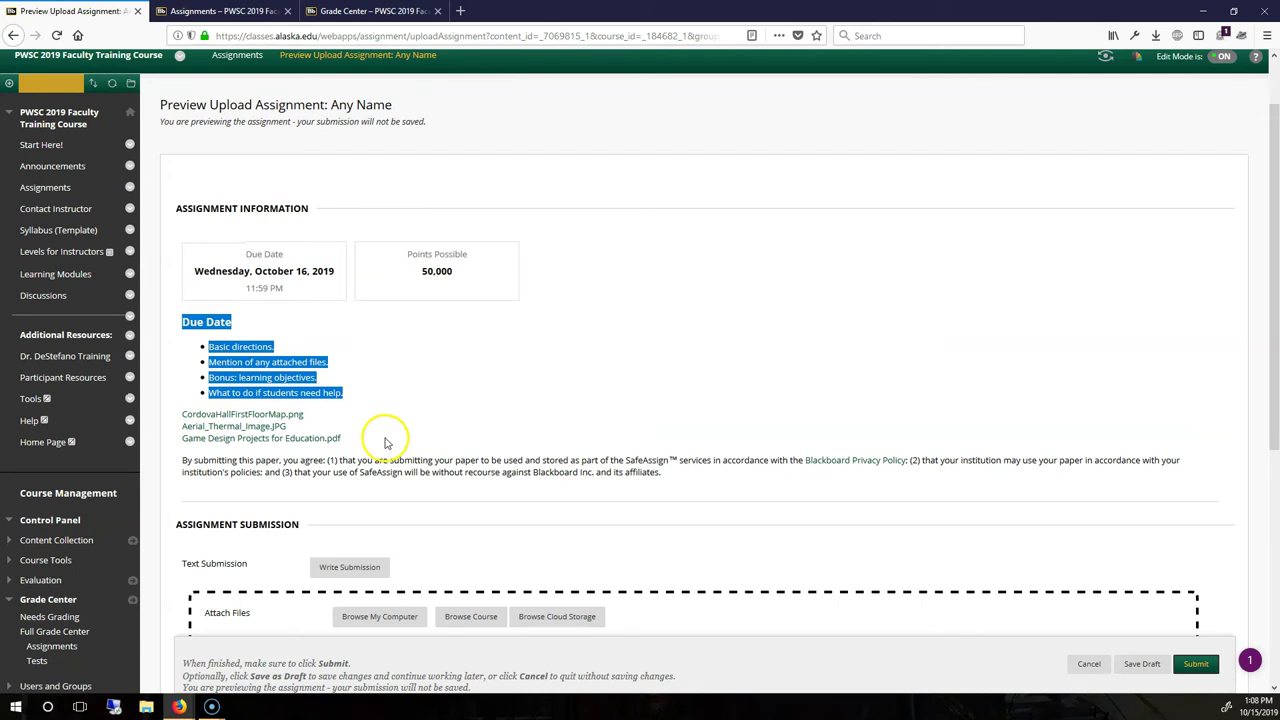
click(335, 443)
drag(335, 443, 180, 417)
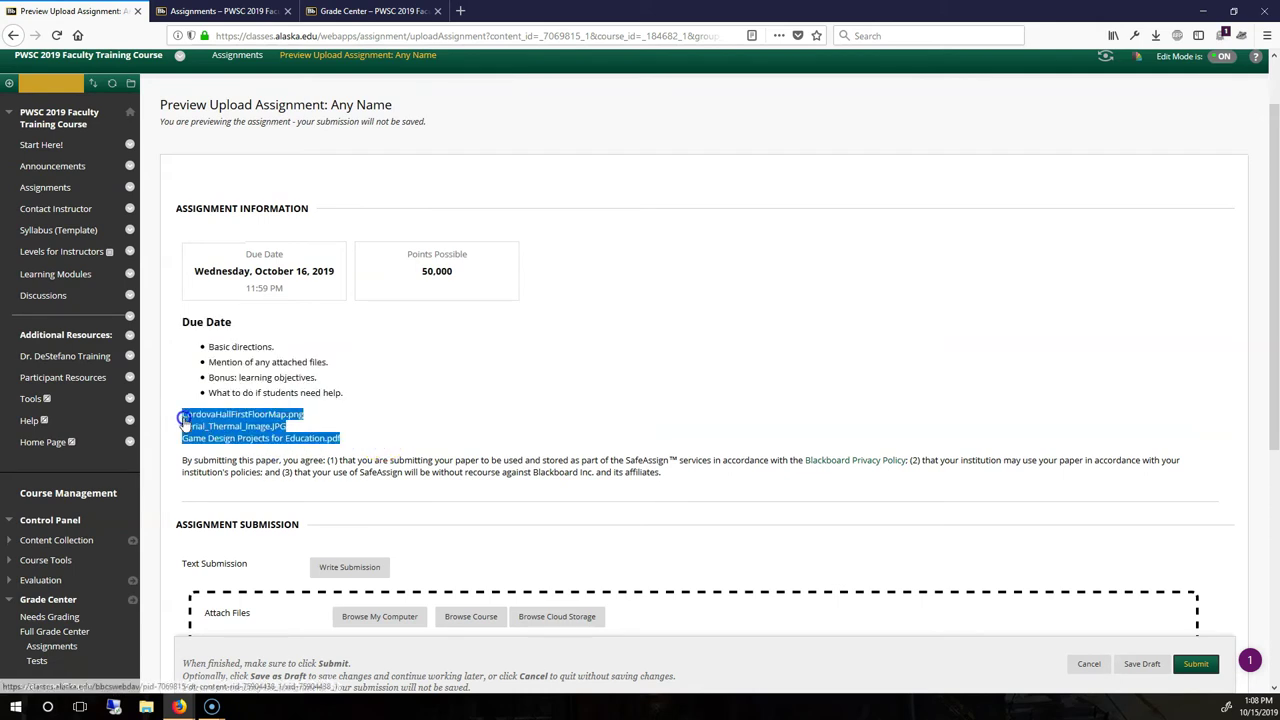
click(343, 391)
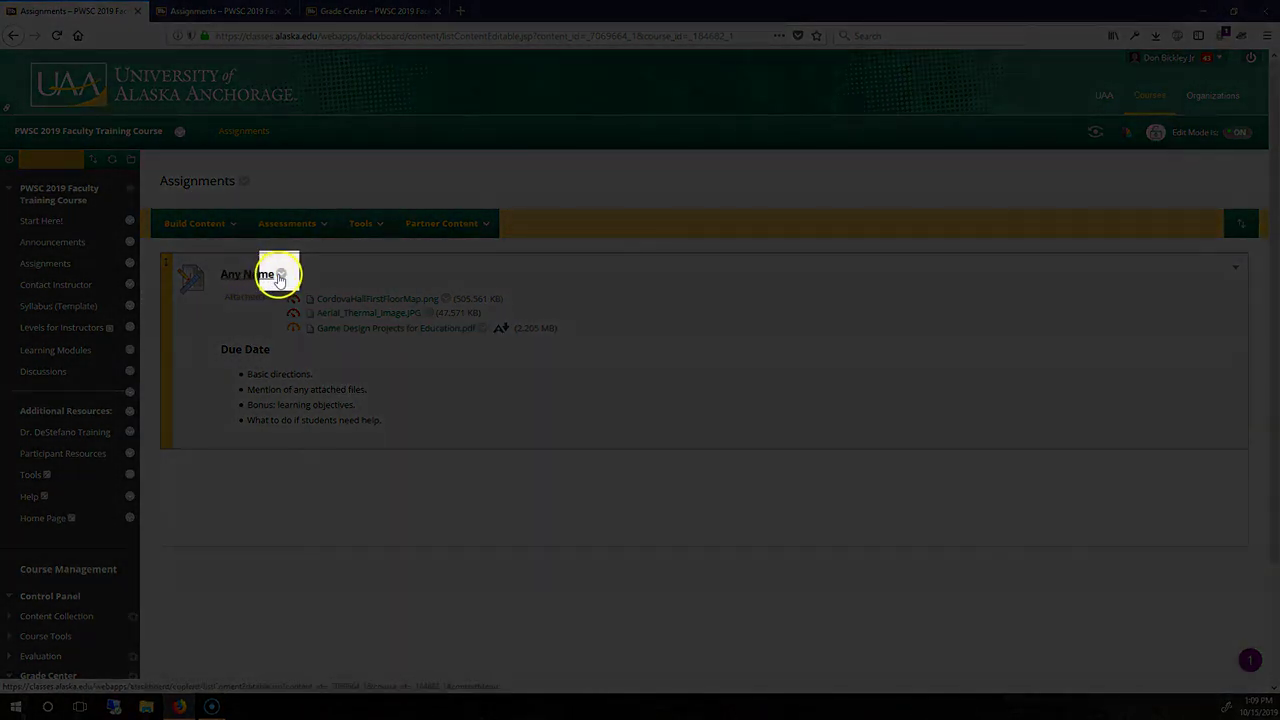
Choose Edit from the Any Name assignment's options menu in the Assignments list
click(280, 274)
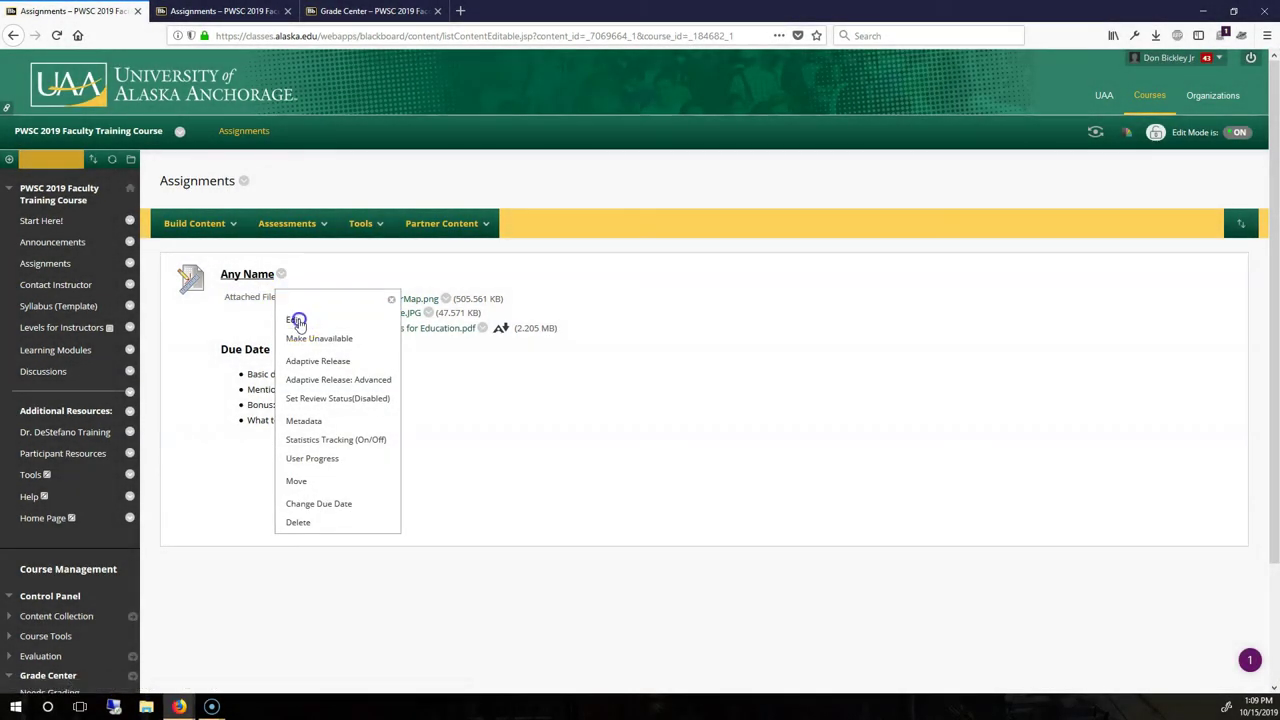
click(296, 320)
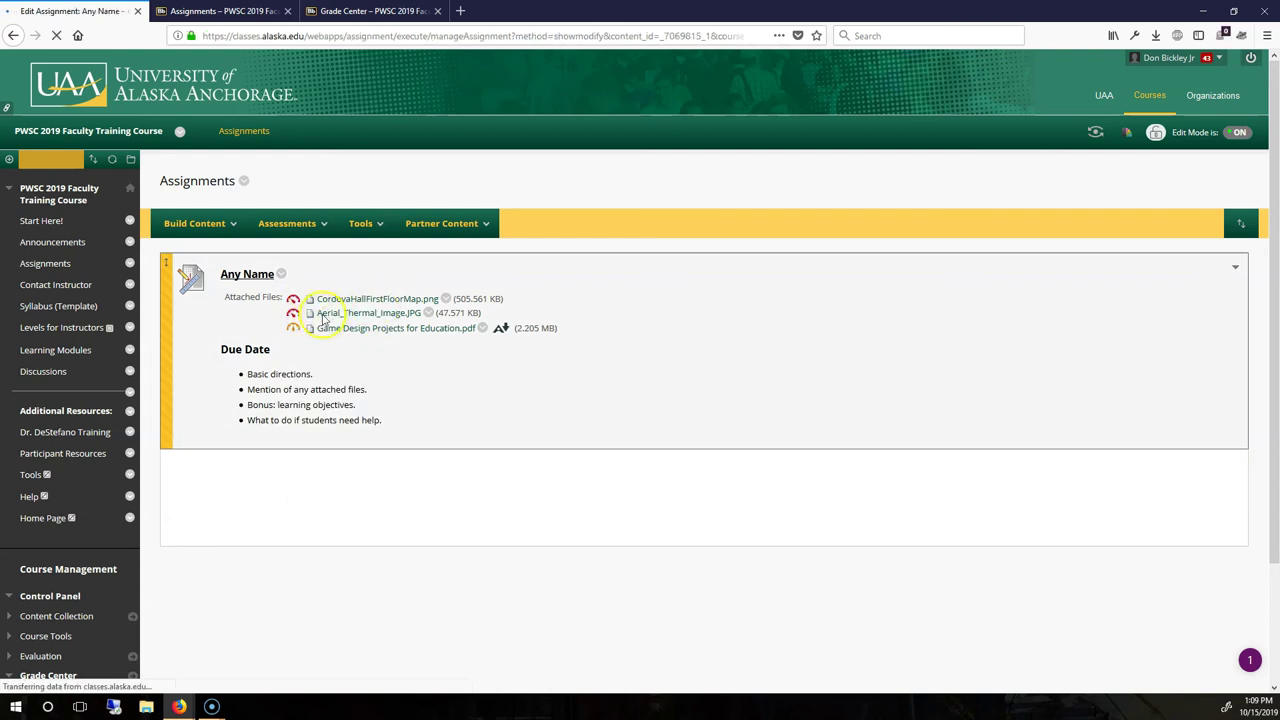